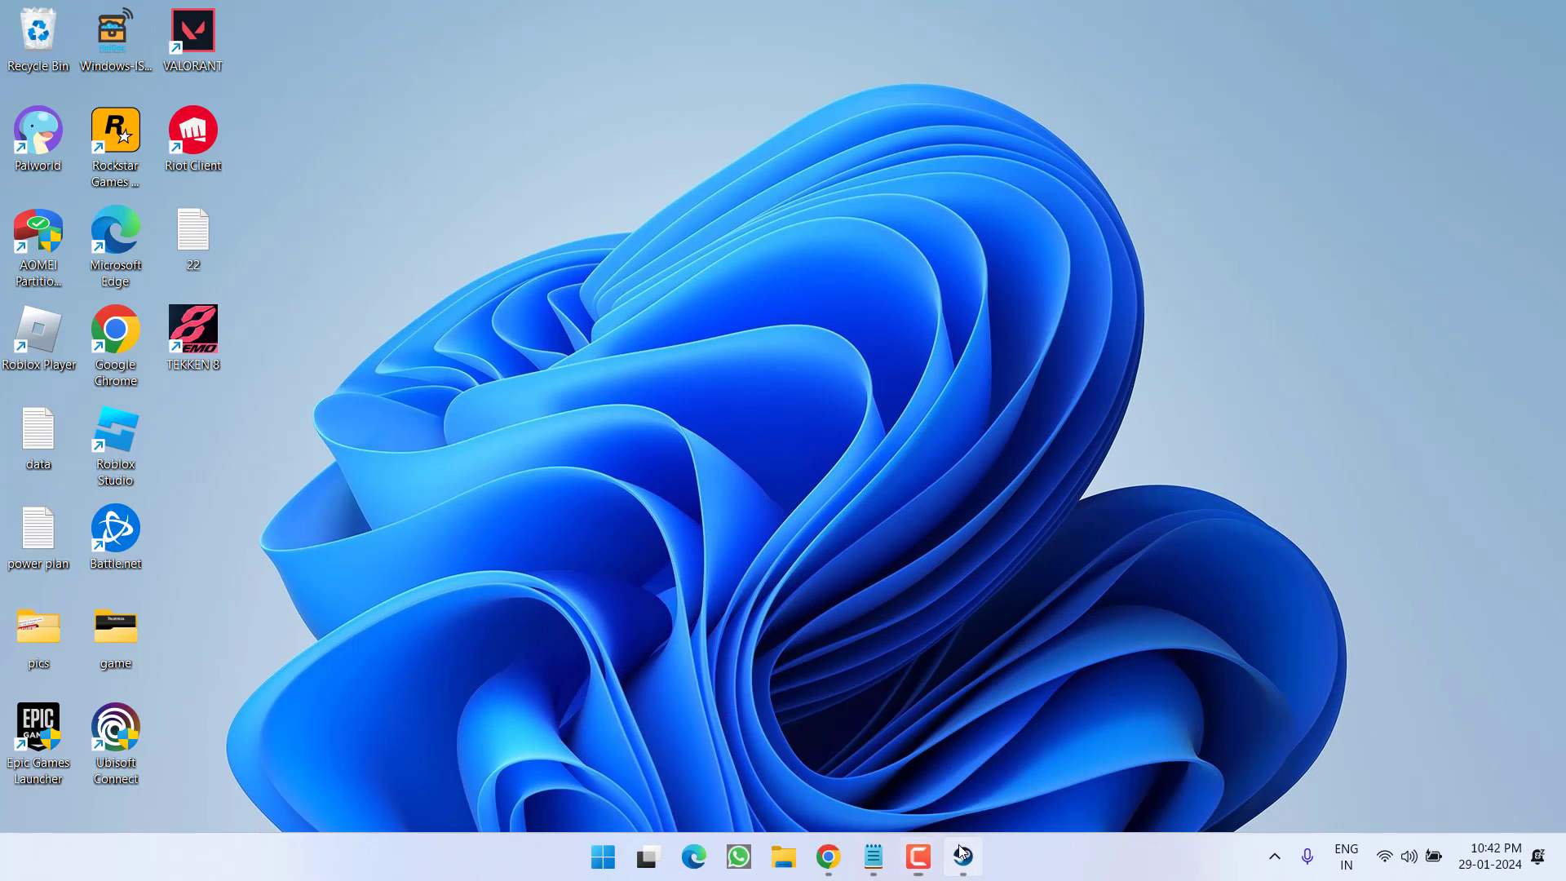
- In Steam, set the launch options of Resident Evil Village Gold Edition Gameplay Demo to -dx11, and close Steam
click(960, 849)
right_click(313, 425)
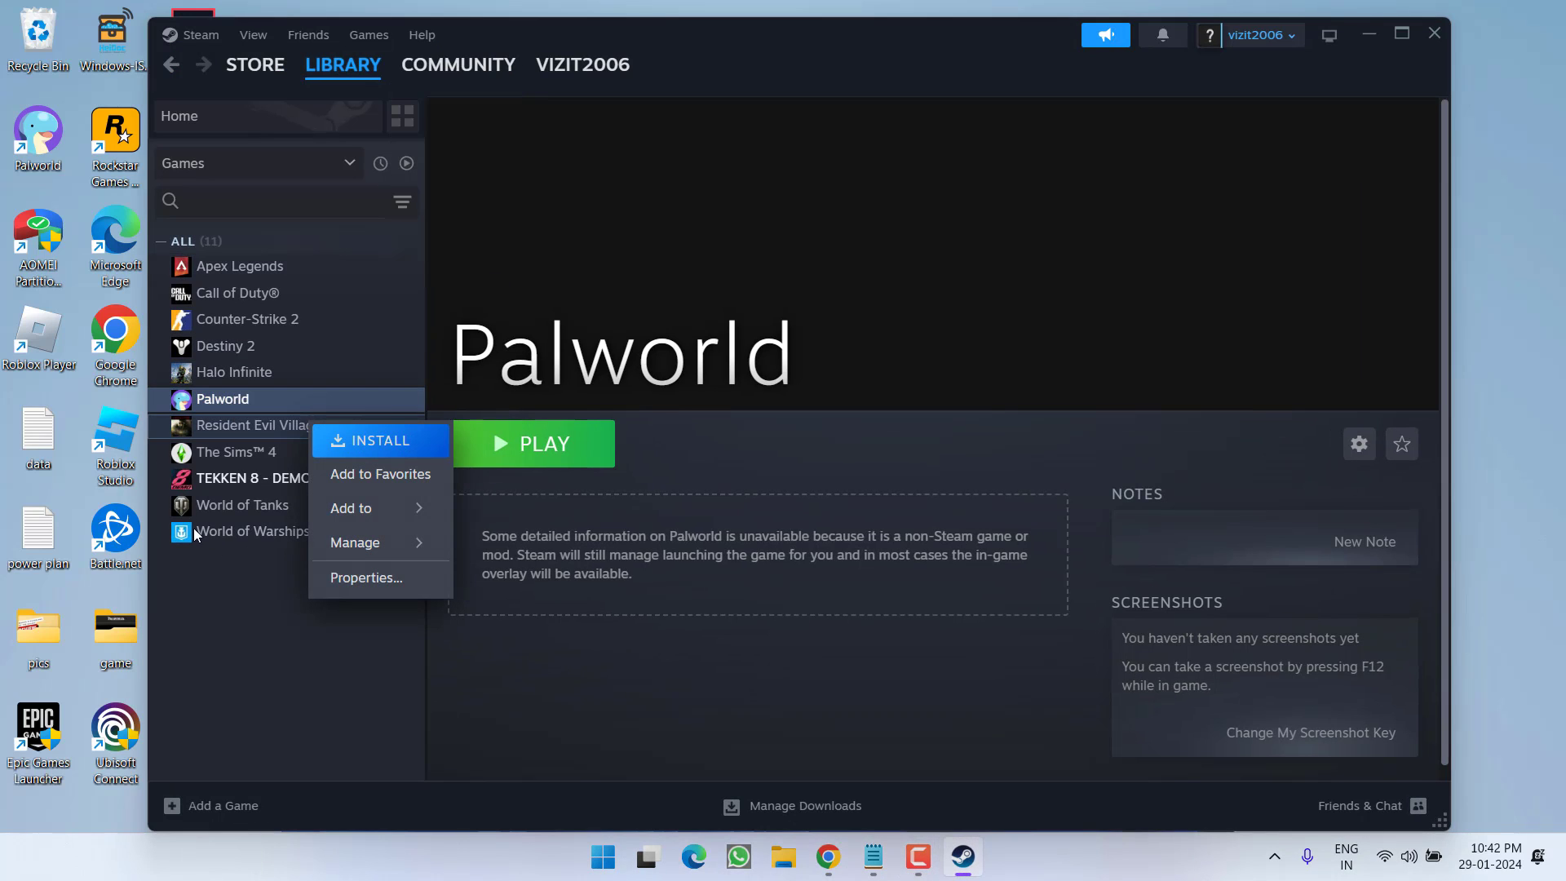
click(367, 578)
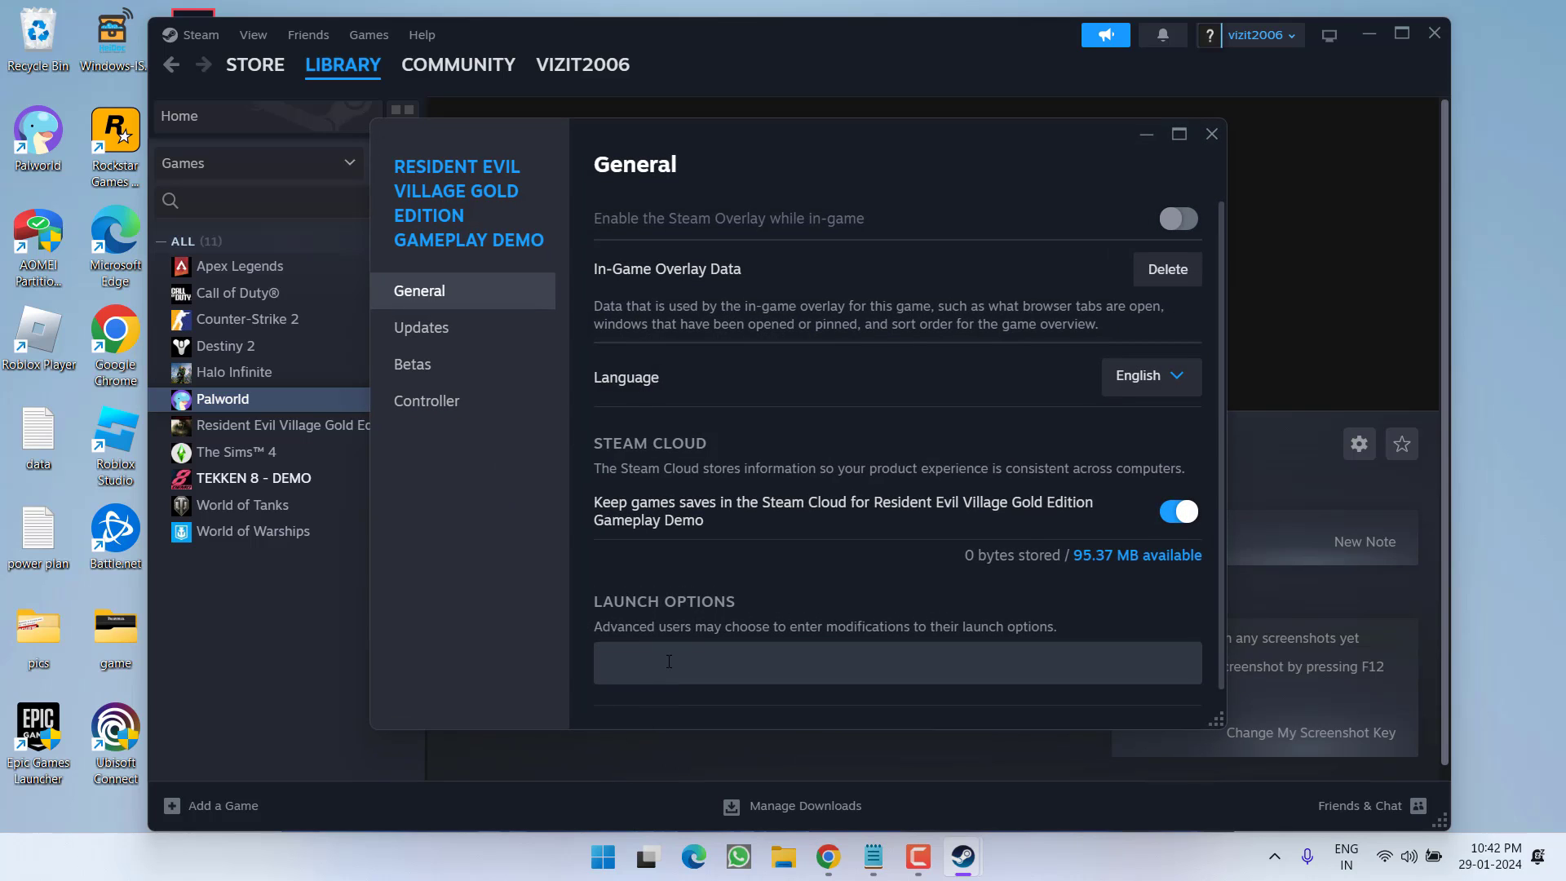
click(719, 661)
text(-)
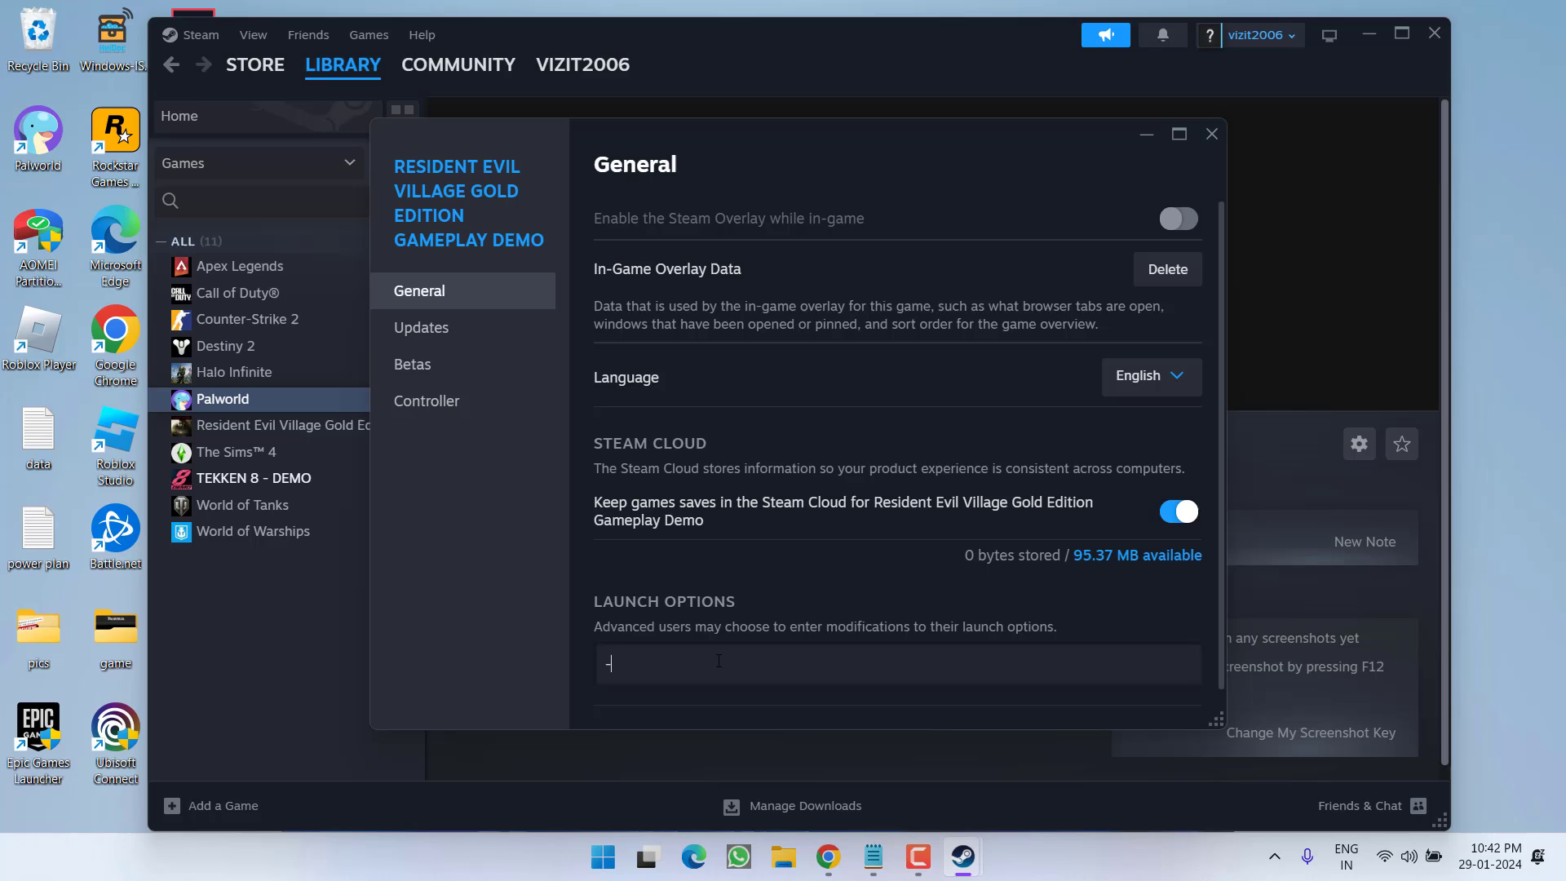
text(dx12)
key(BackSpace)
text(1)
click(1210, 133)
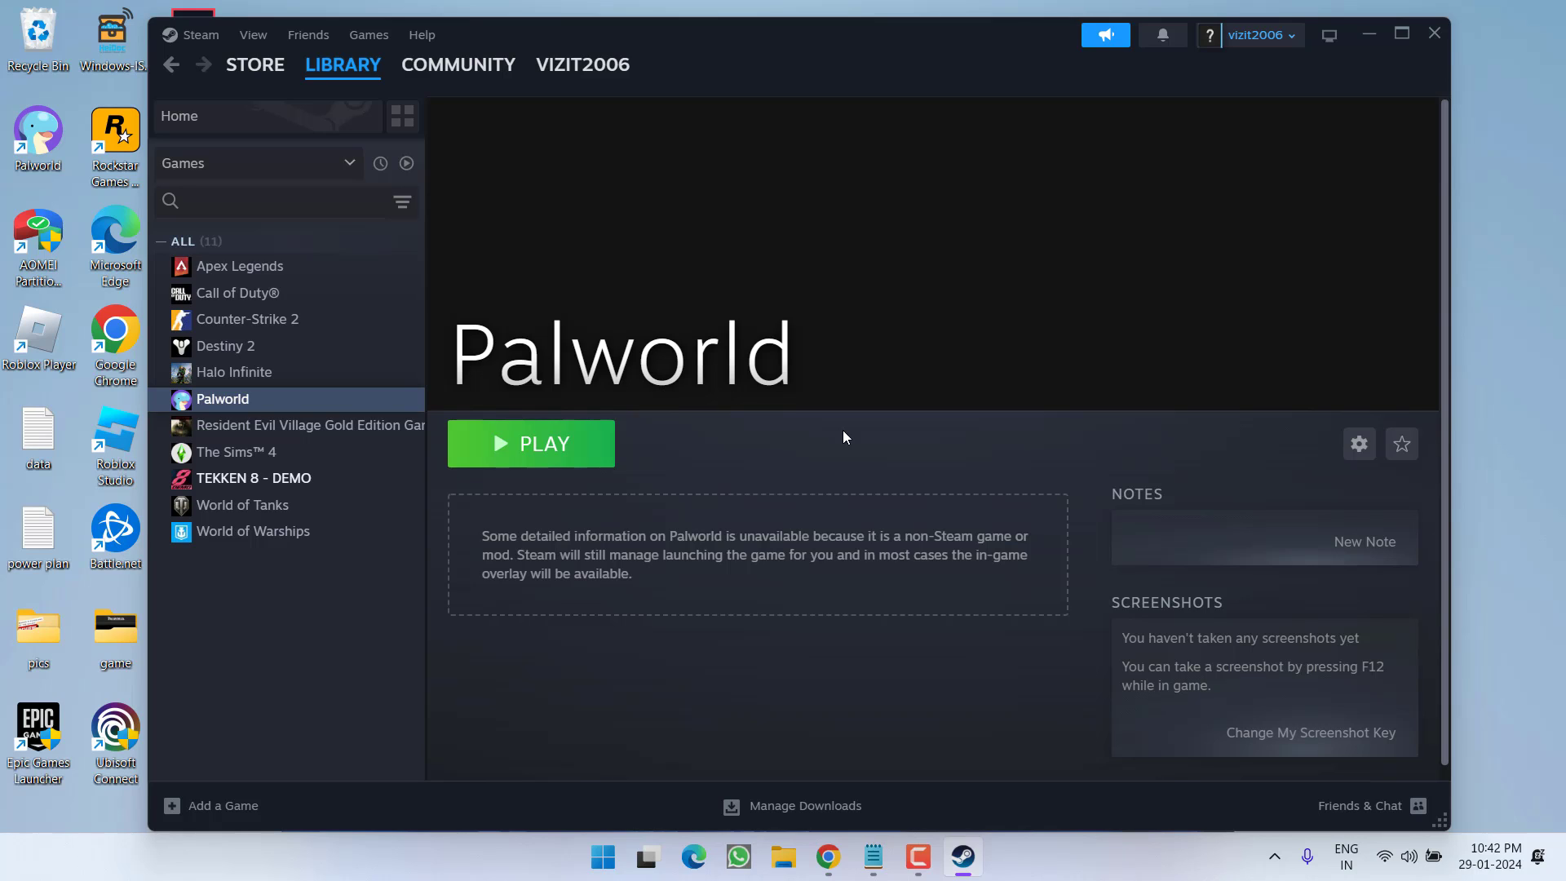
click(1434, 35)
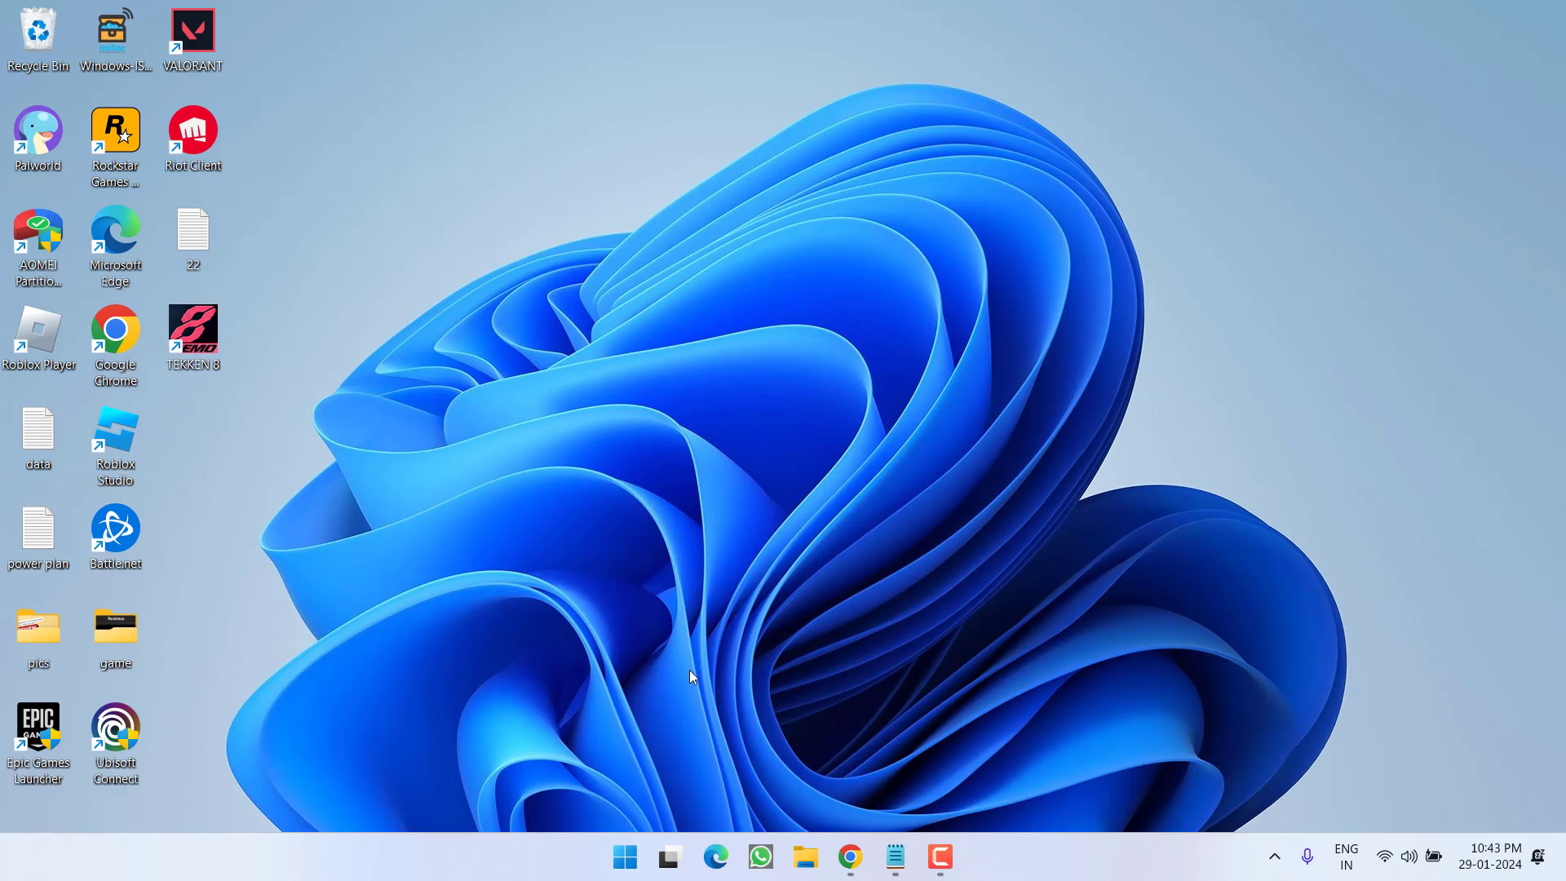
- Open Device Manager and check which graphics cards are listed under Display adaptors
right_click(624, 856)
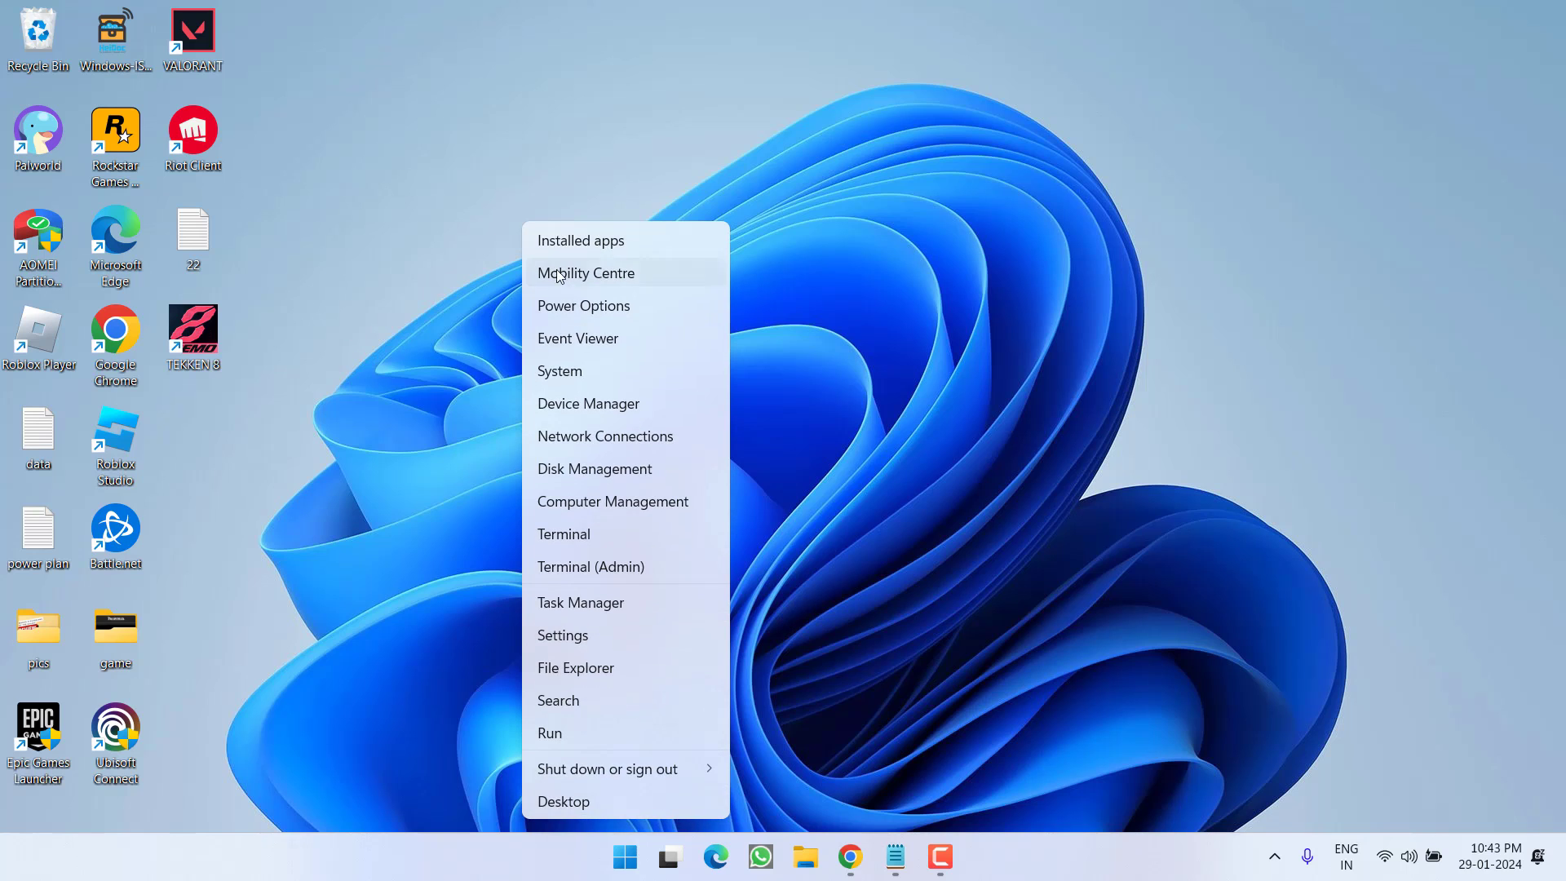
click(599, 402)
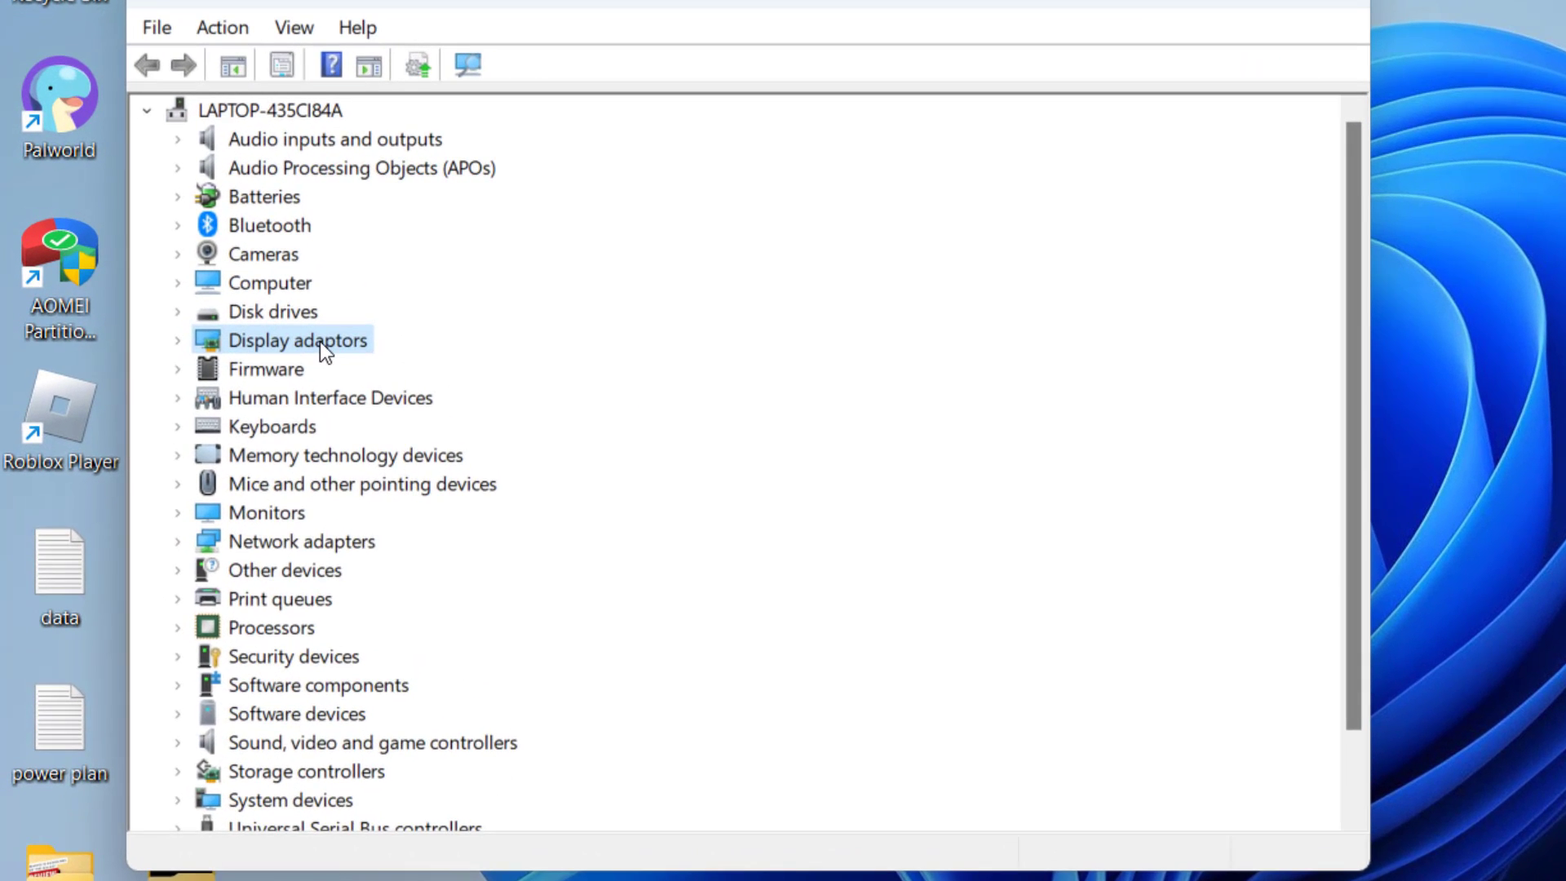
double_click(221, 295)
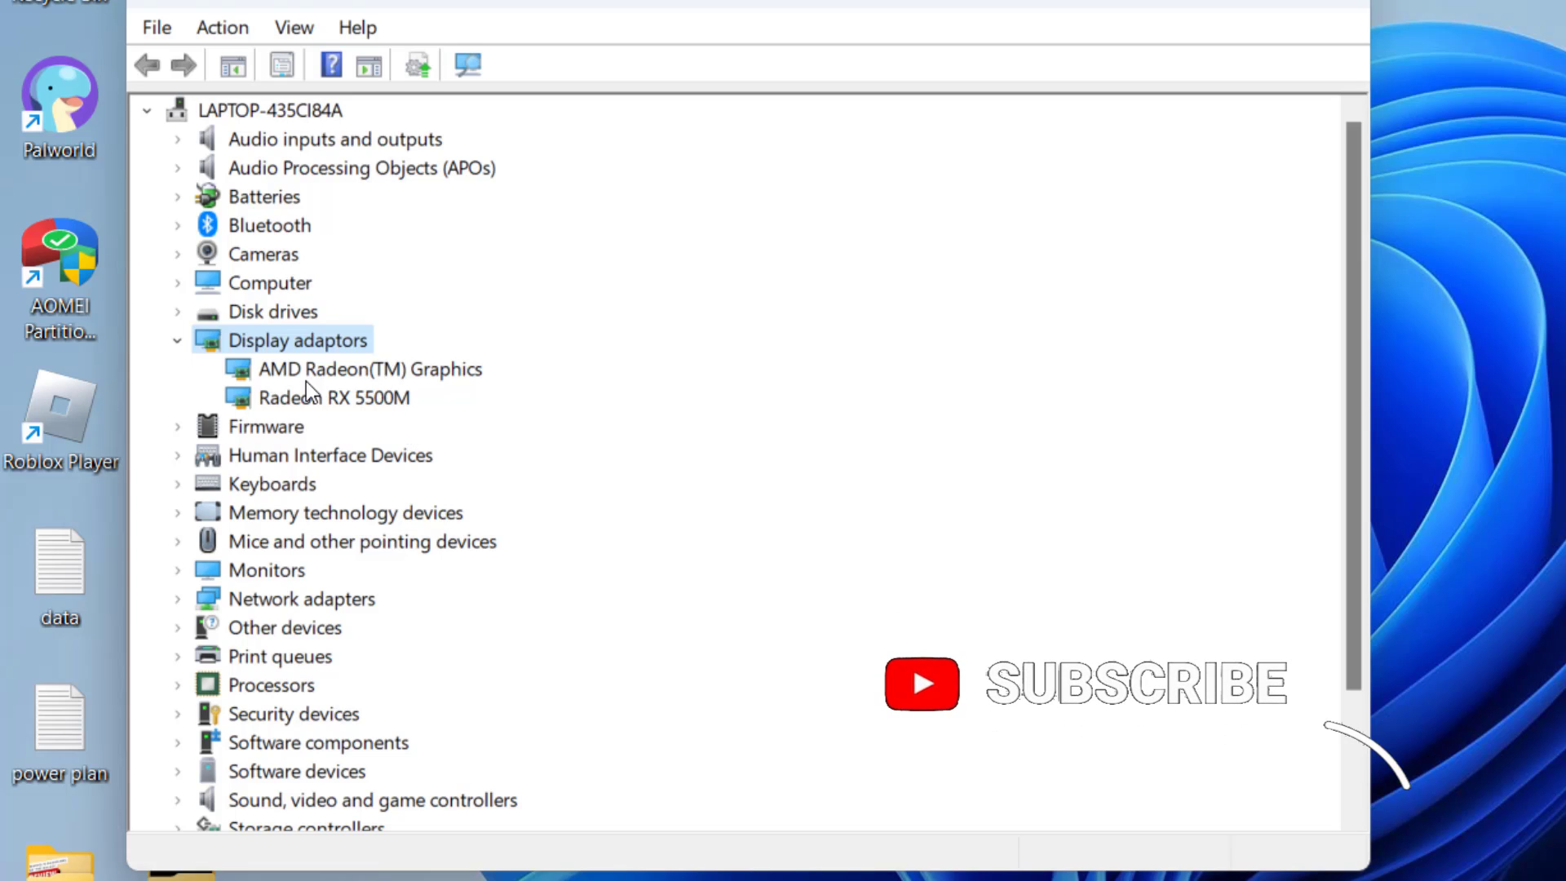
click(387, 373)
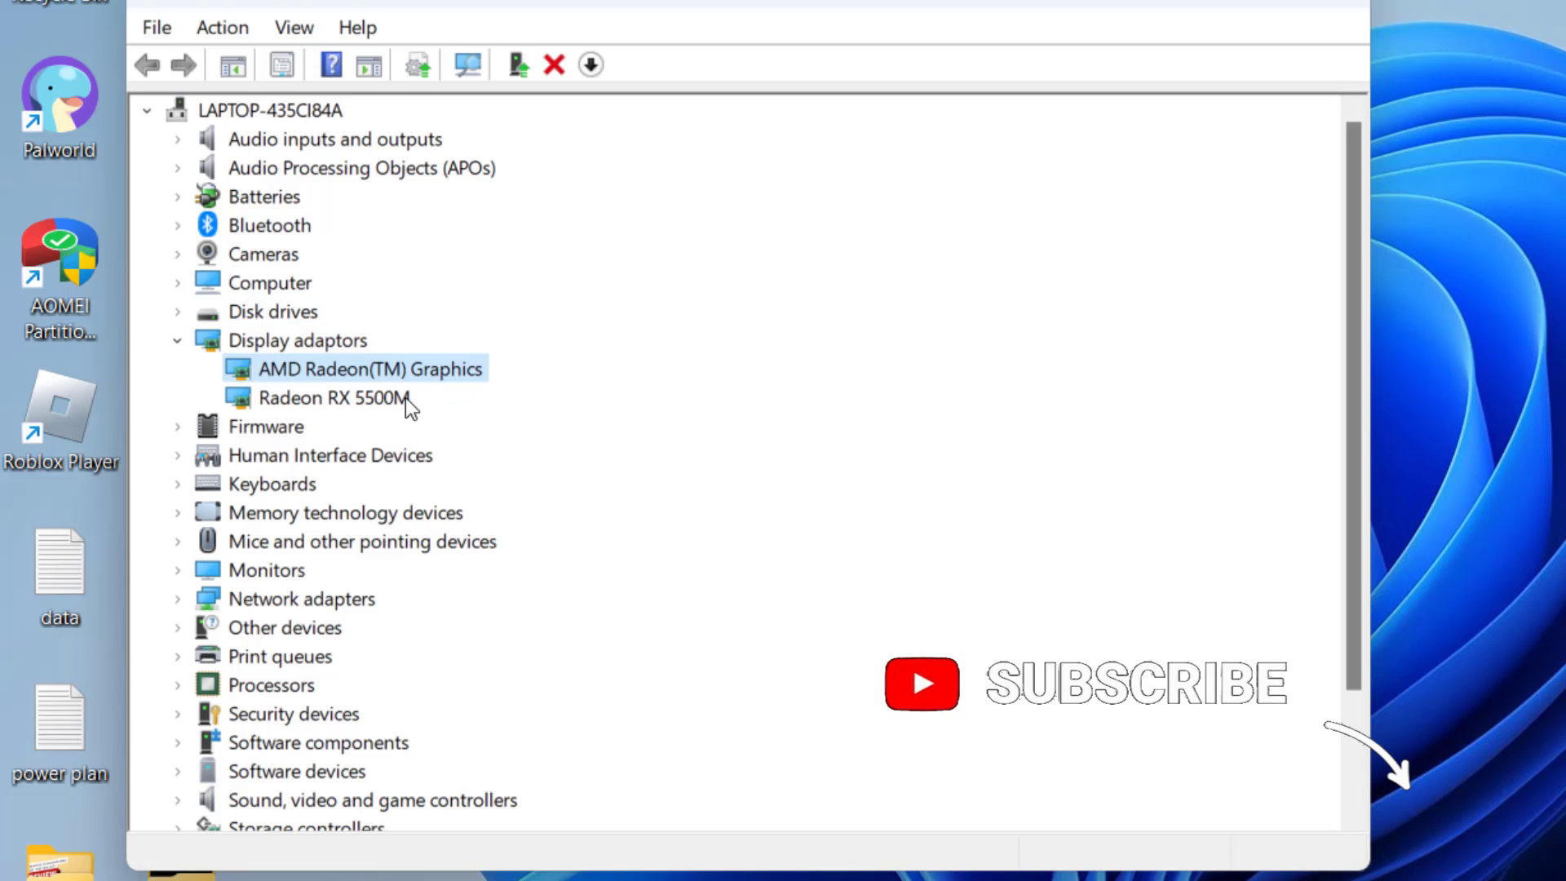
right_click(442, 367)
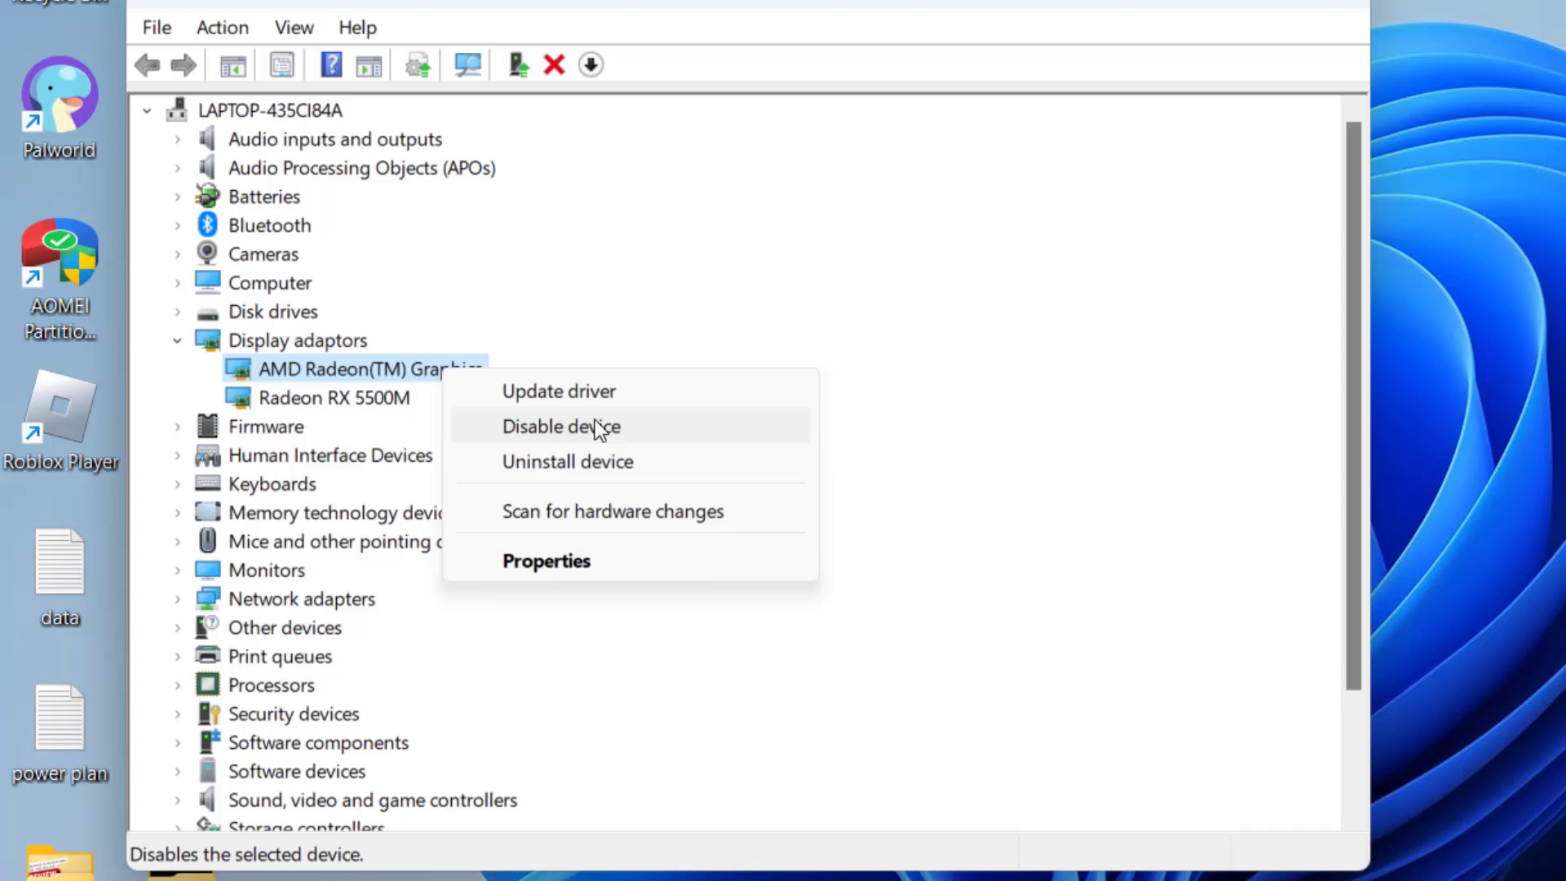
click(1014, 449)
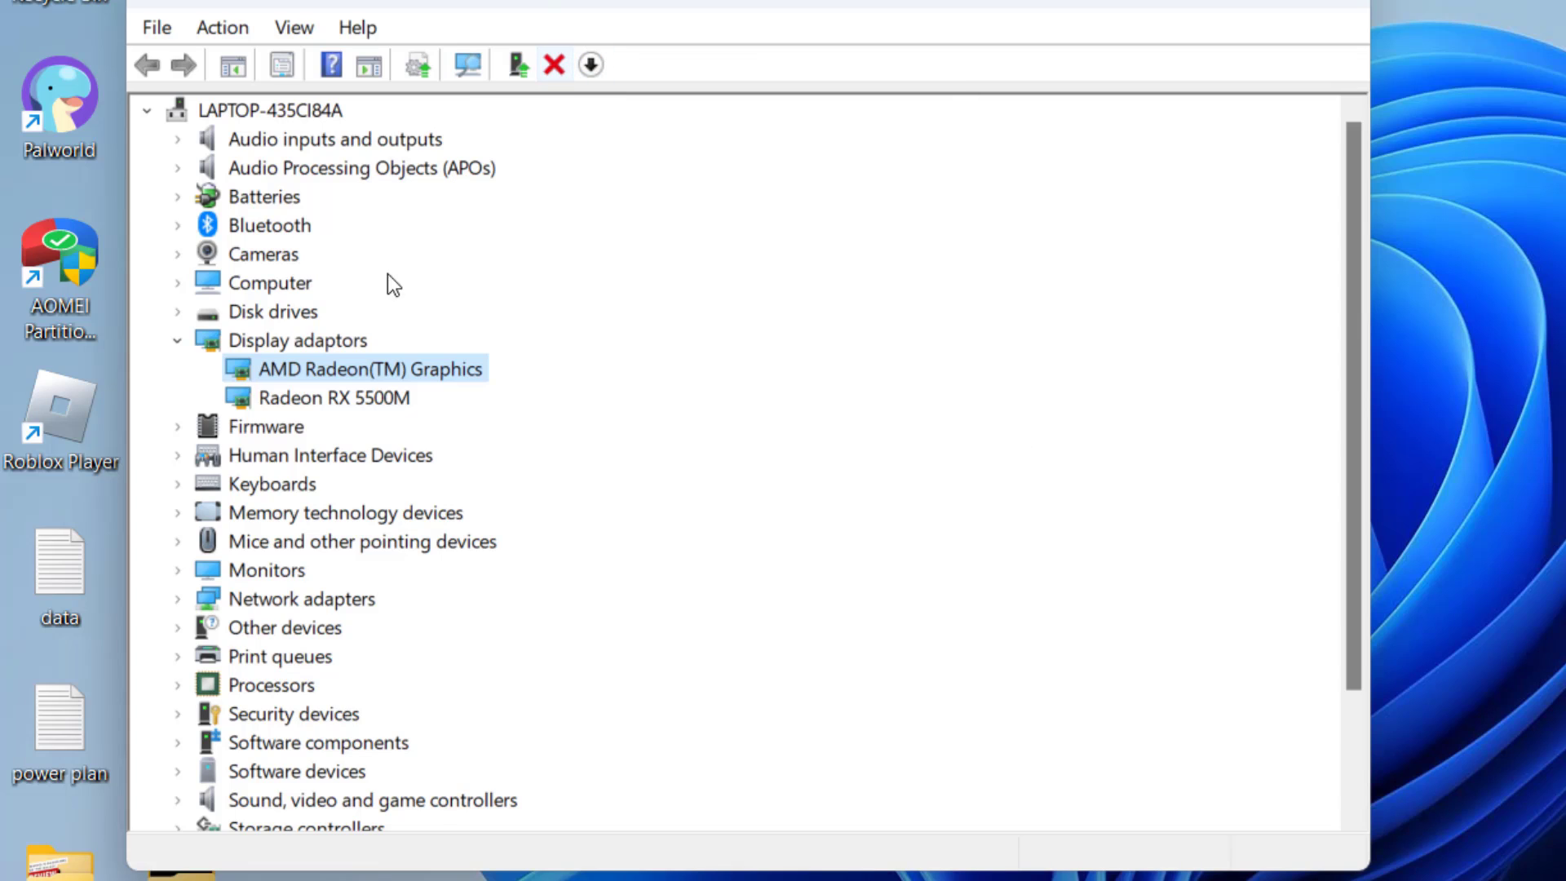
click(369, 398)
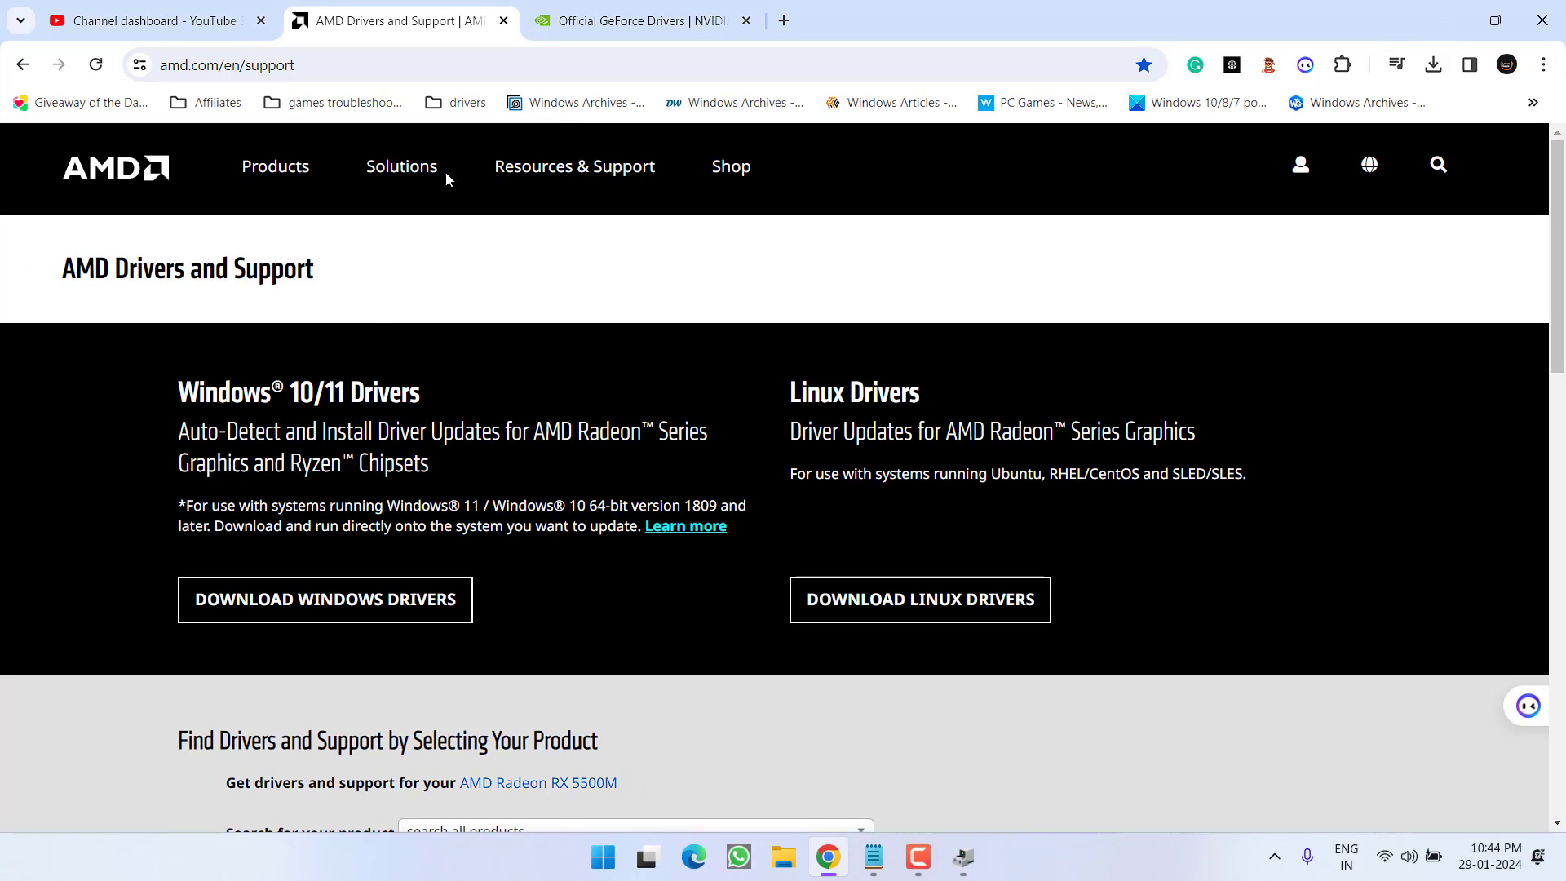
- On AMD's Drivers and Support page, search for "amd radeon rx 5500", choose AMD Radeon RX 5500M and open its driver page
scroll(551, 430, down, 5)
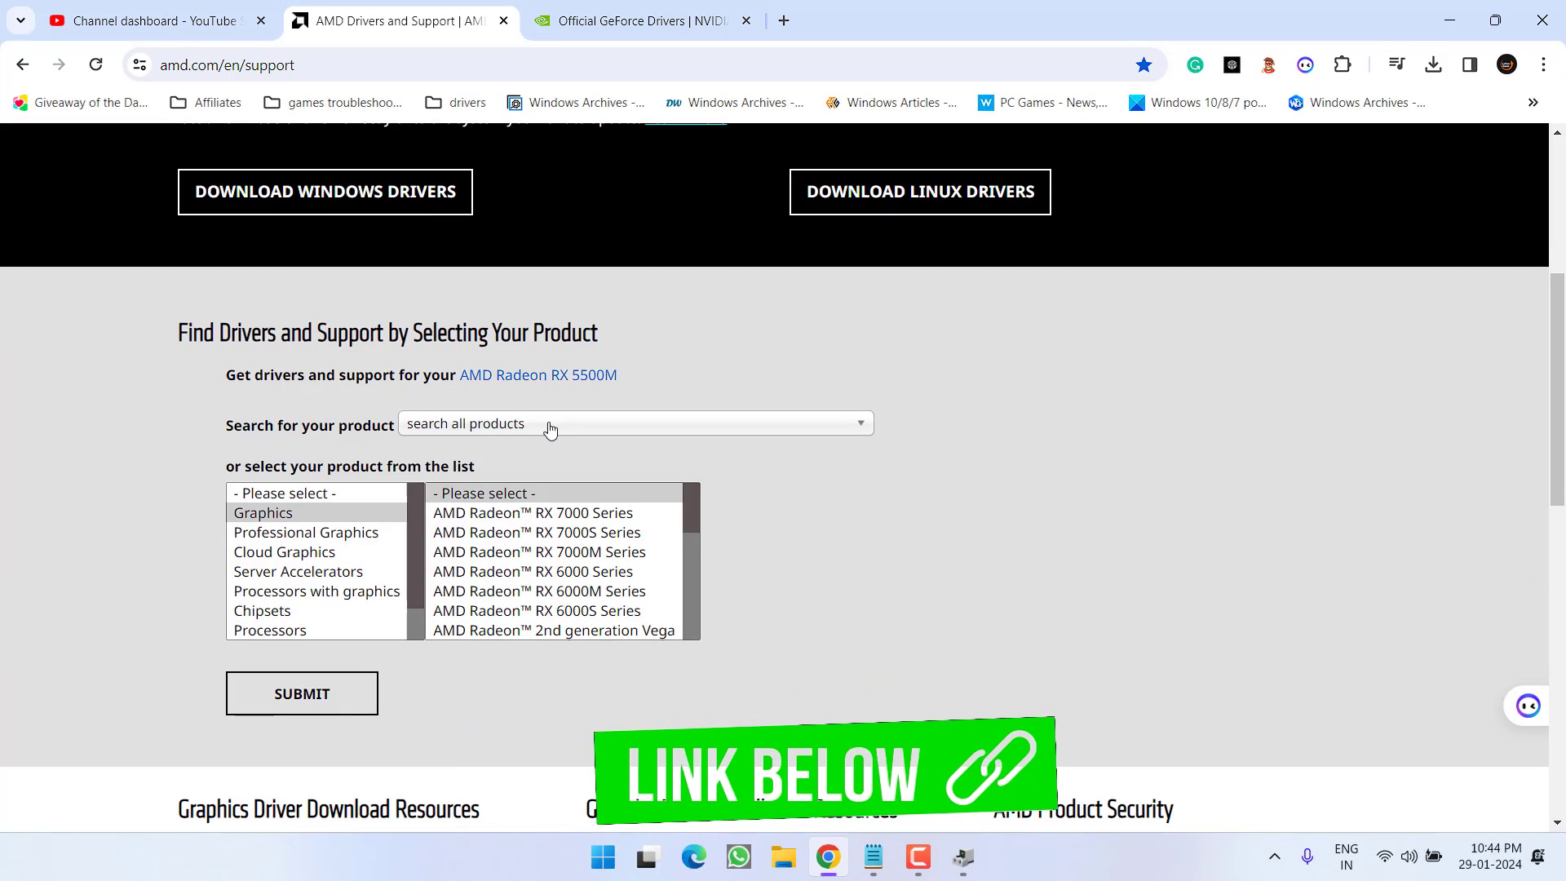
click(551, 427)
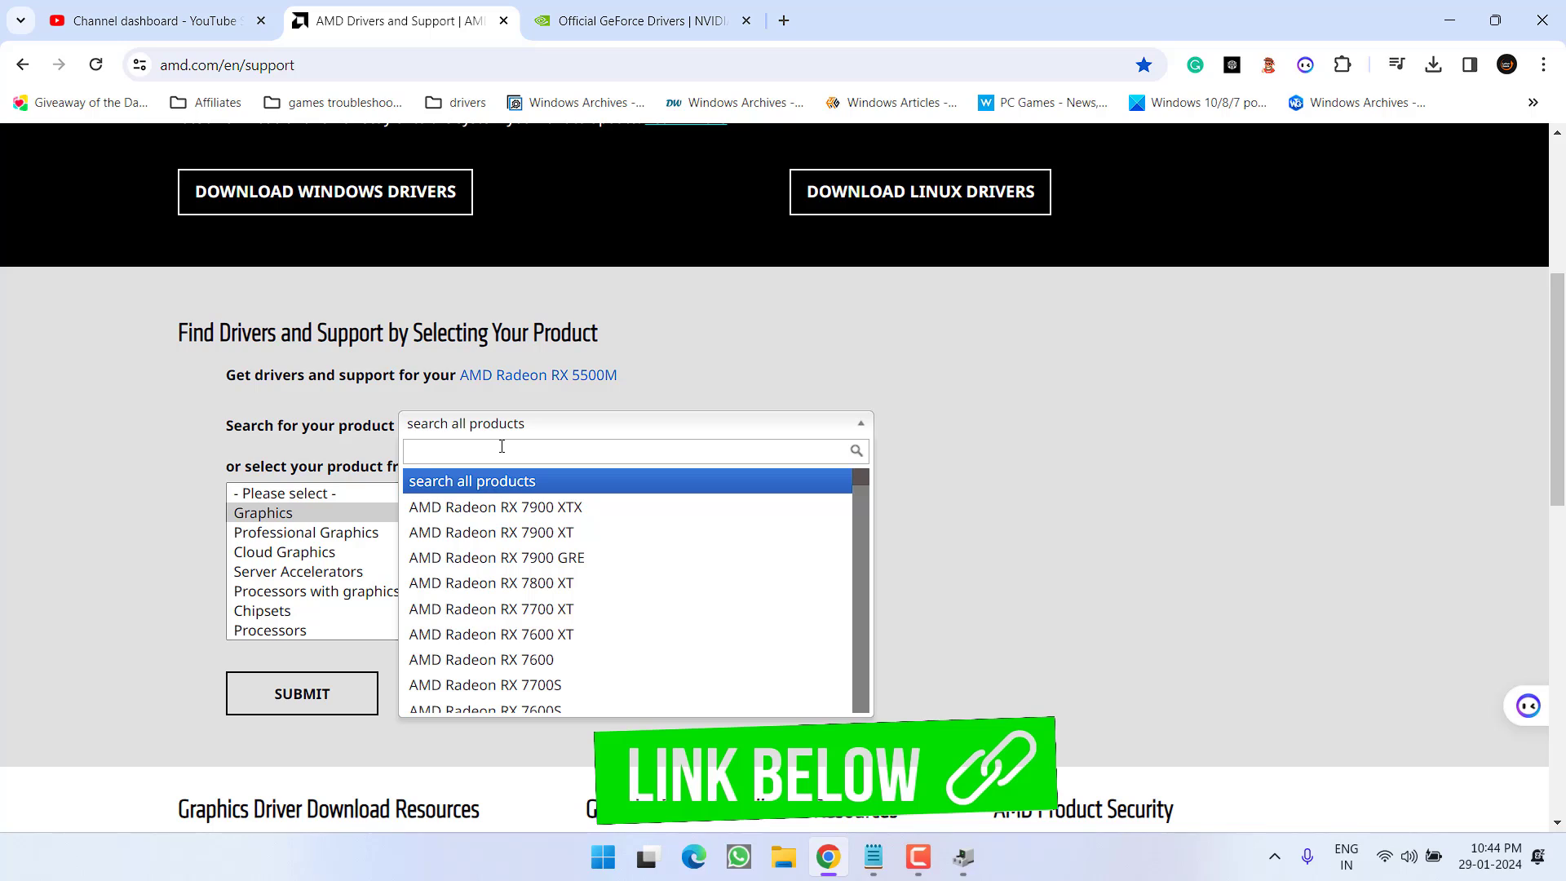
text(amd rade)
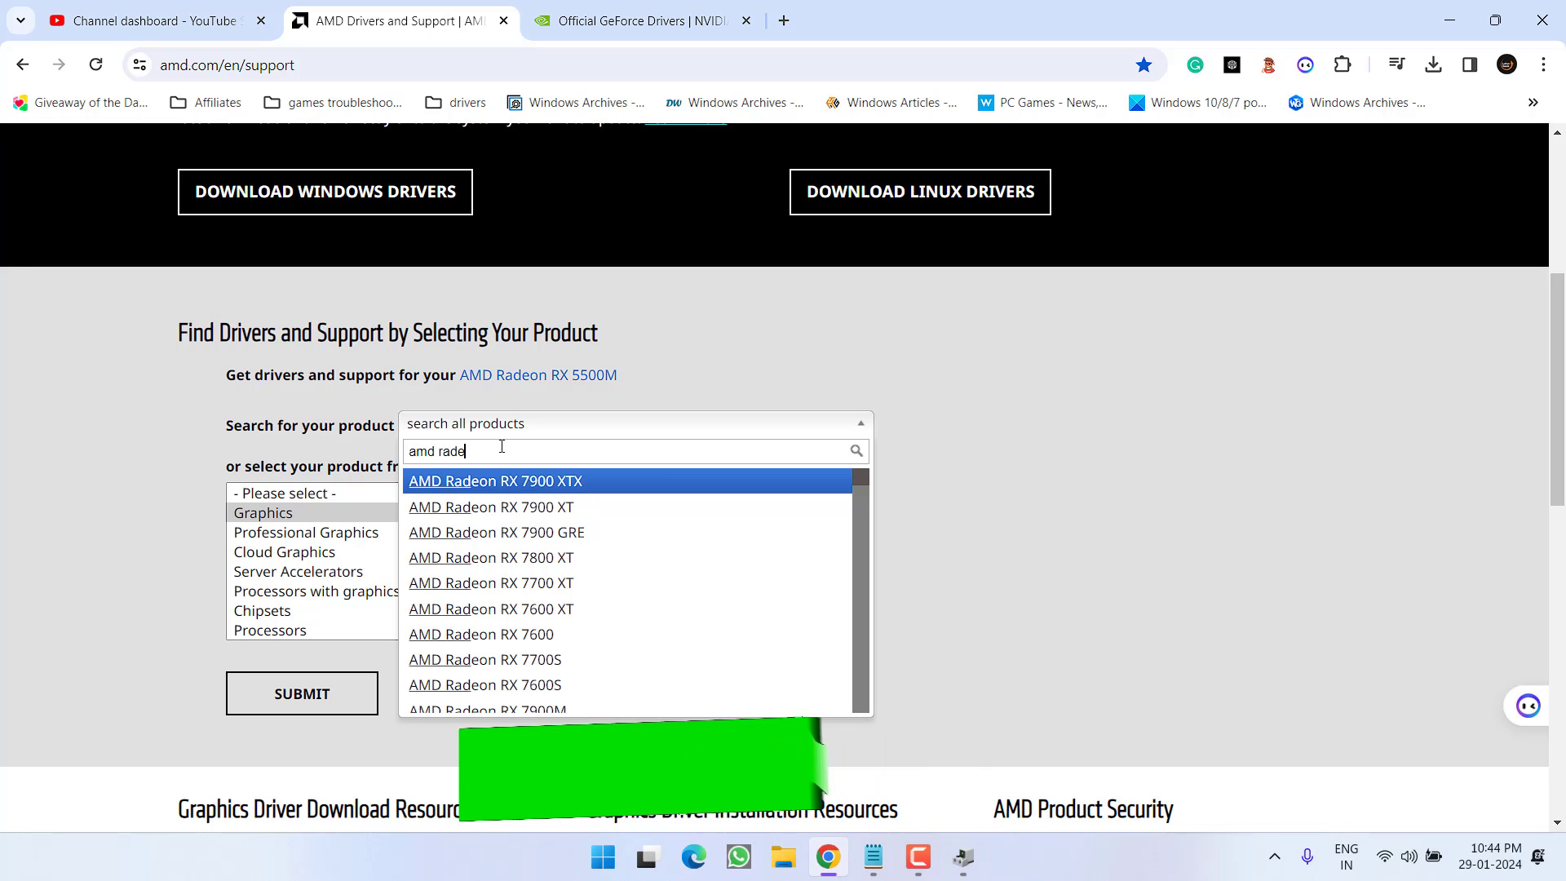
text(on rx 5)
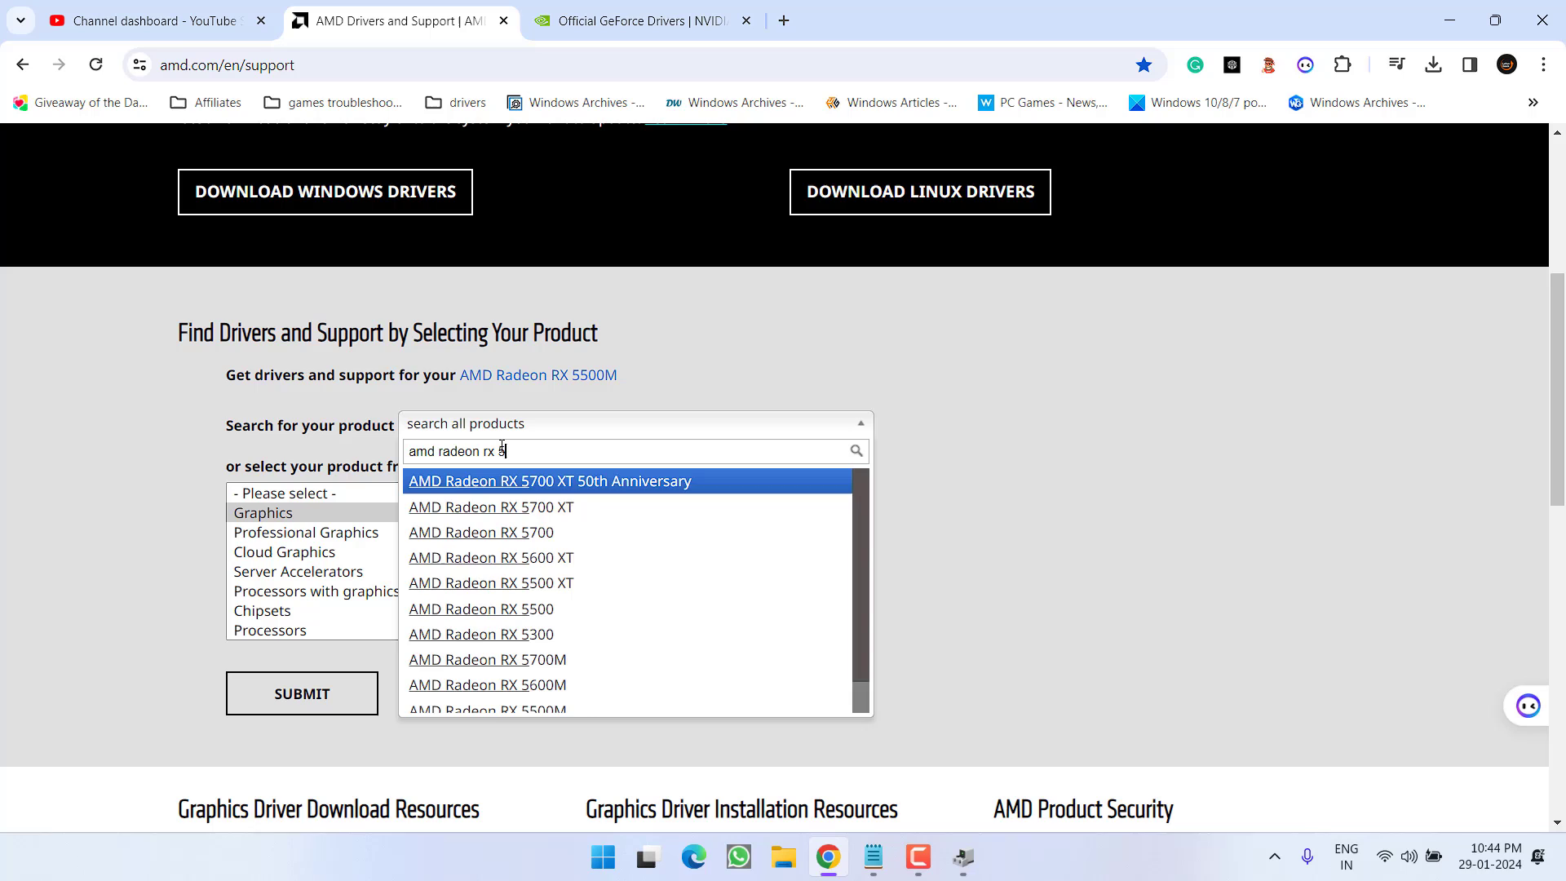
text(500)
click(516, 530)
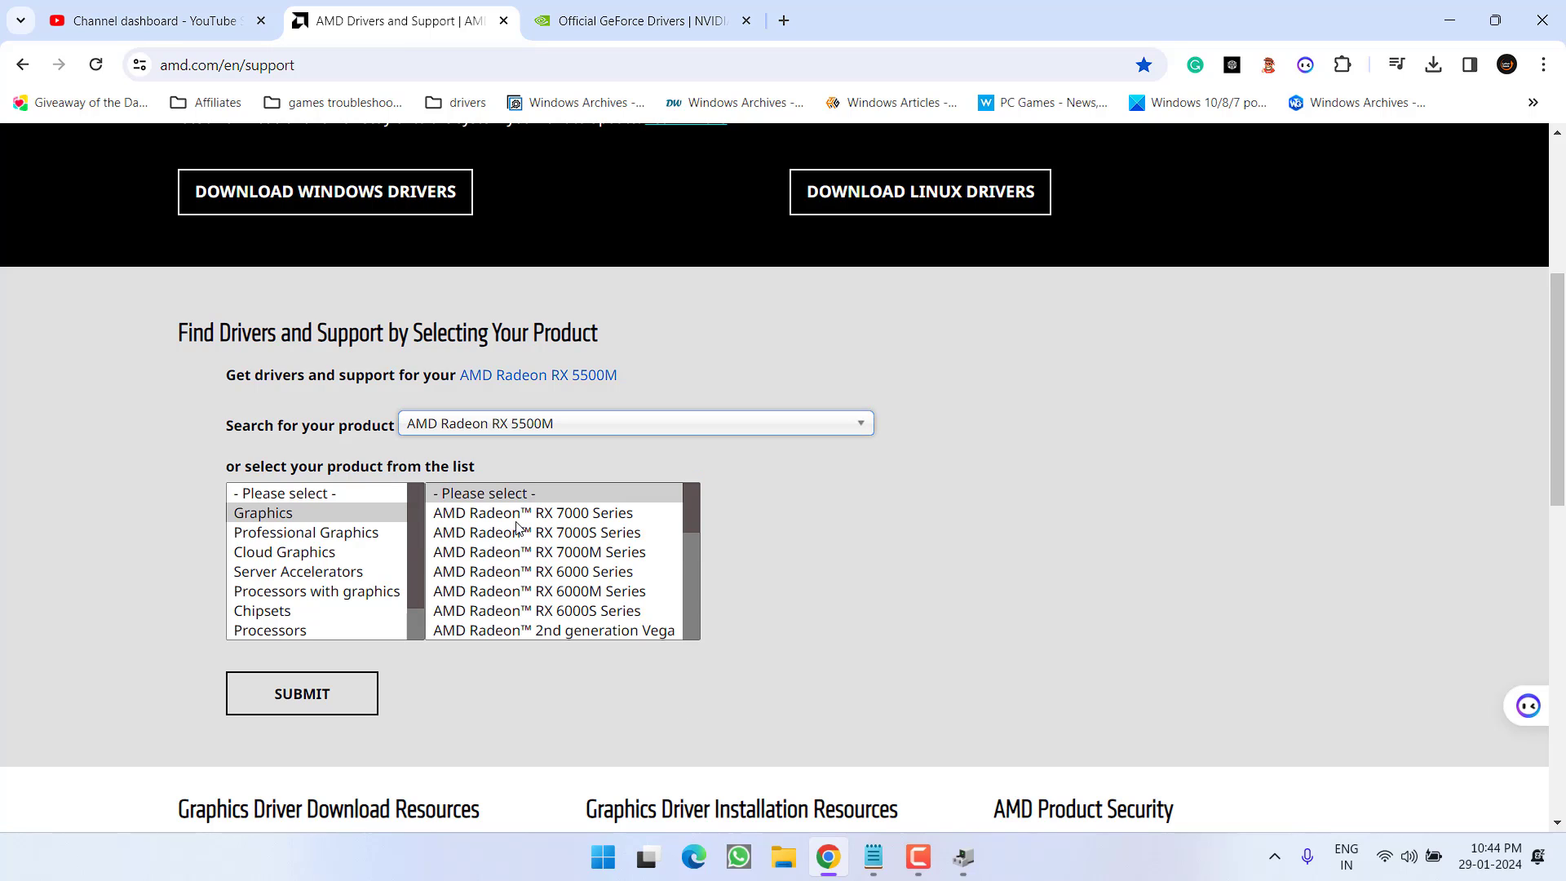
click(303, 692)
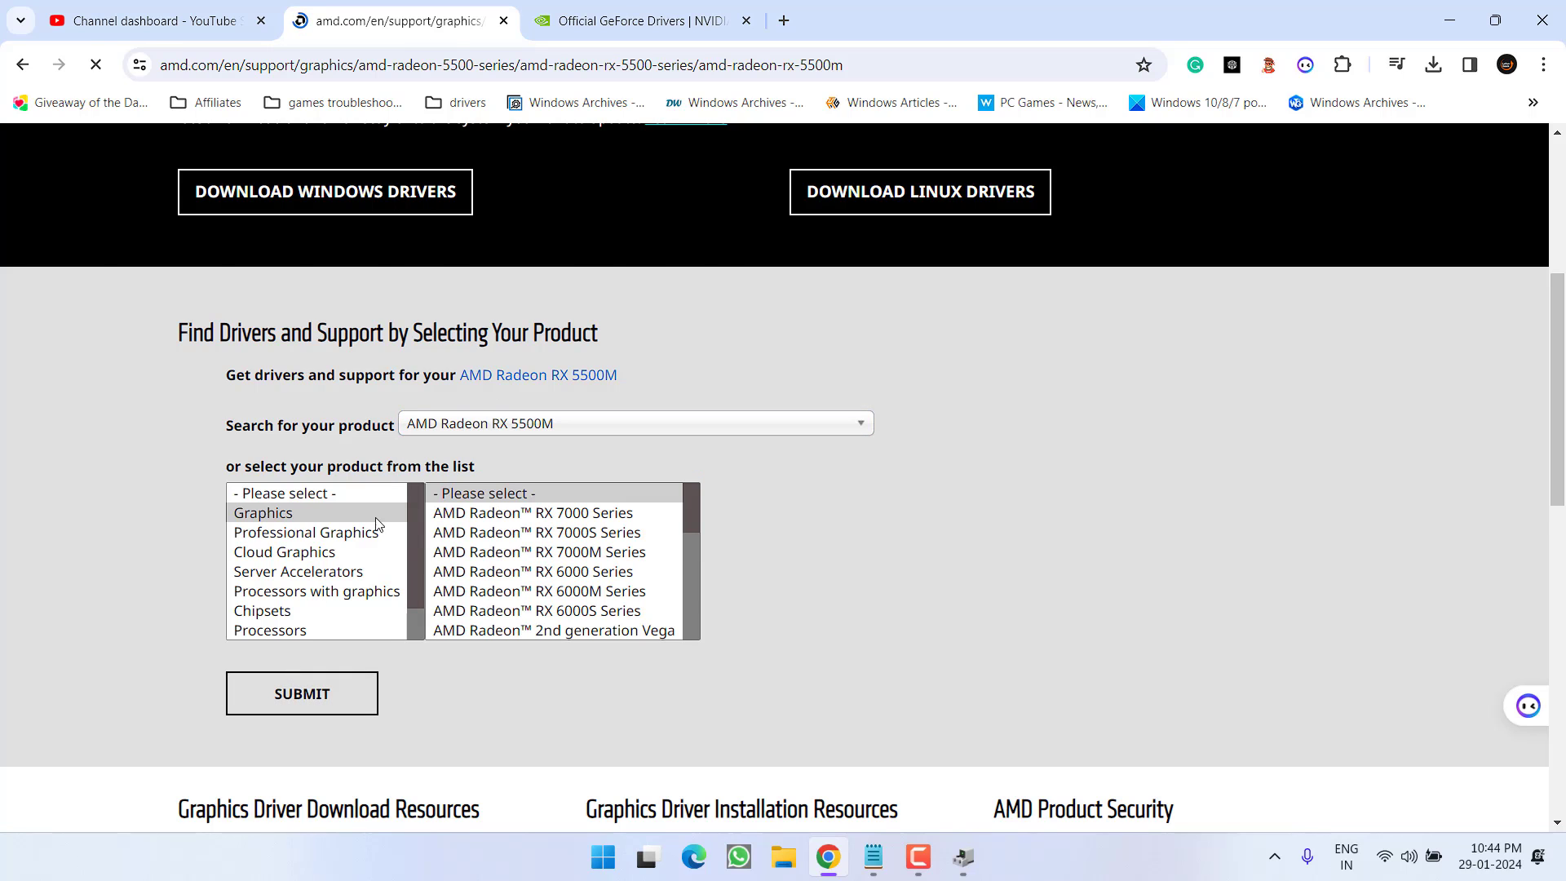
- Download AMD Software: Adrenalin Edition from the Windows 11 - 64-Bit Edition drivers and save it to the Desktop
scroll(385, 501, down, 5)
scroll(388, 495, up, 2)
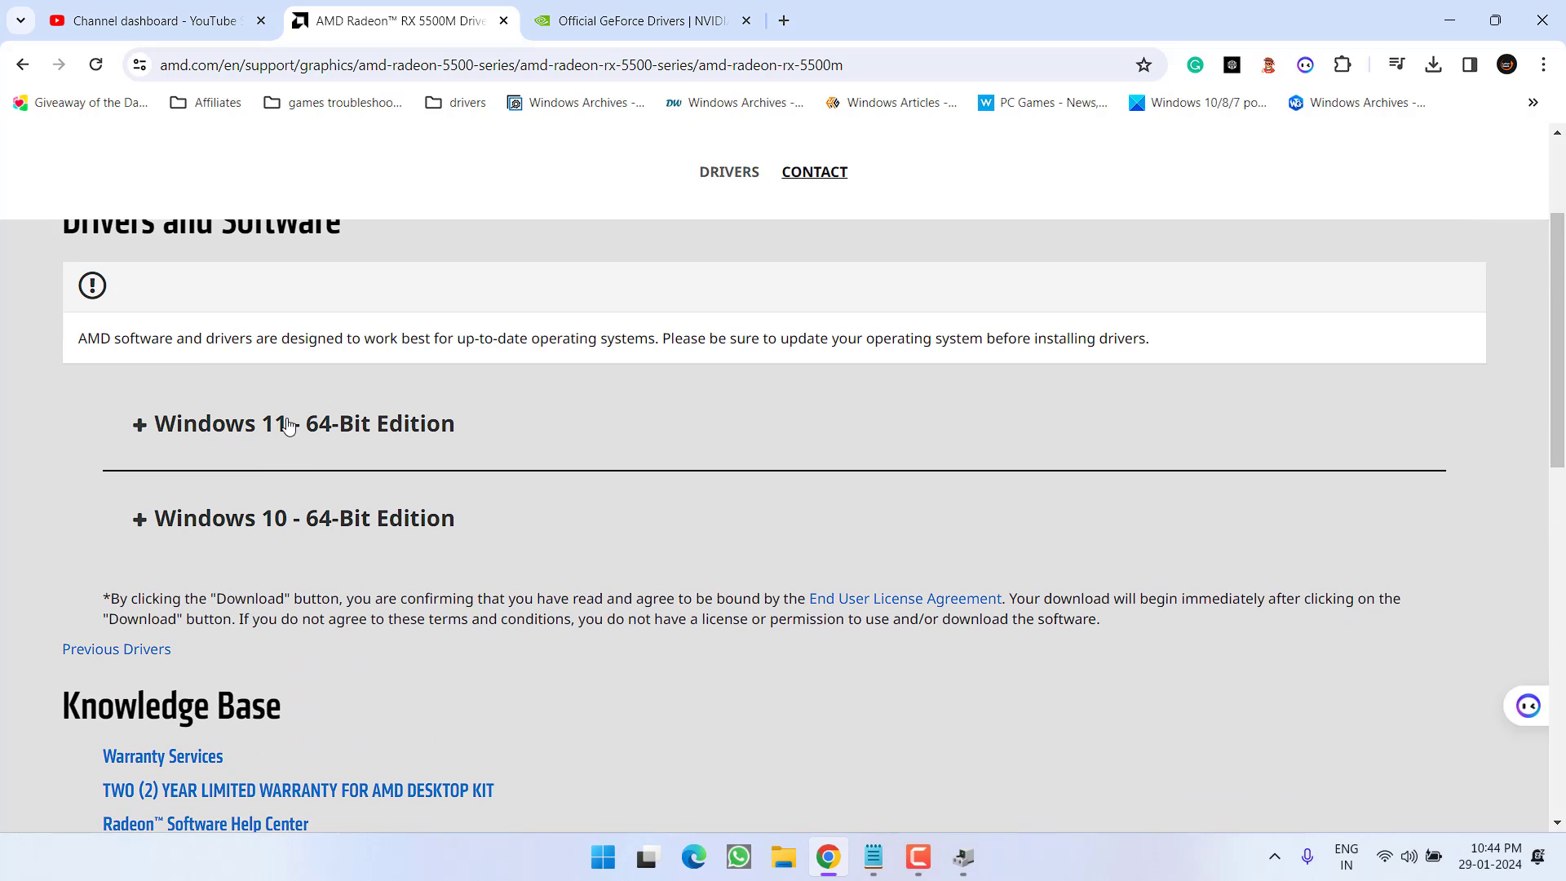
click(139, 426)
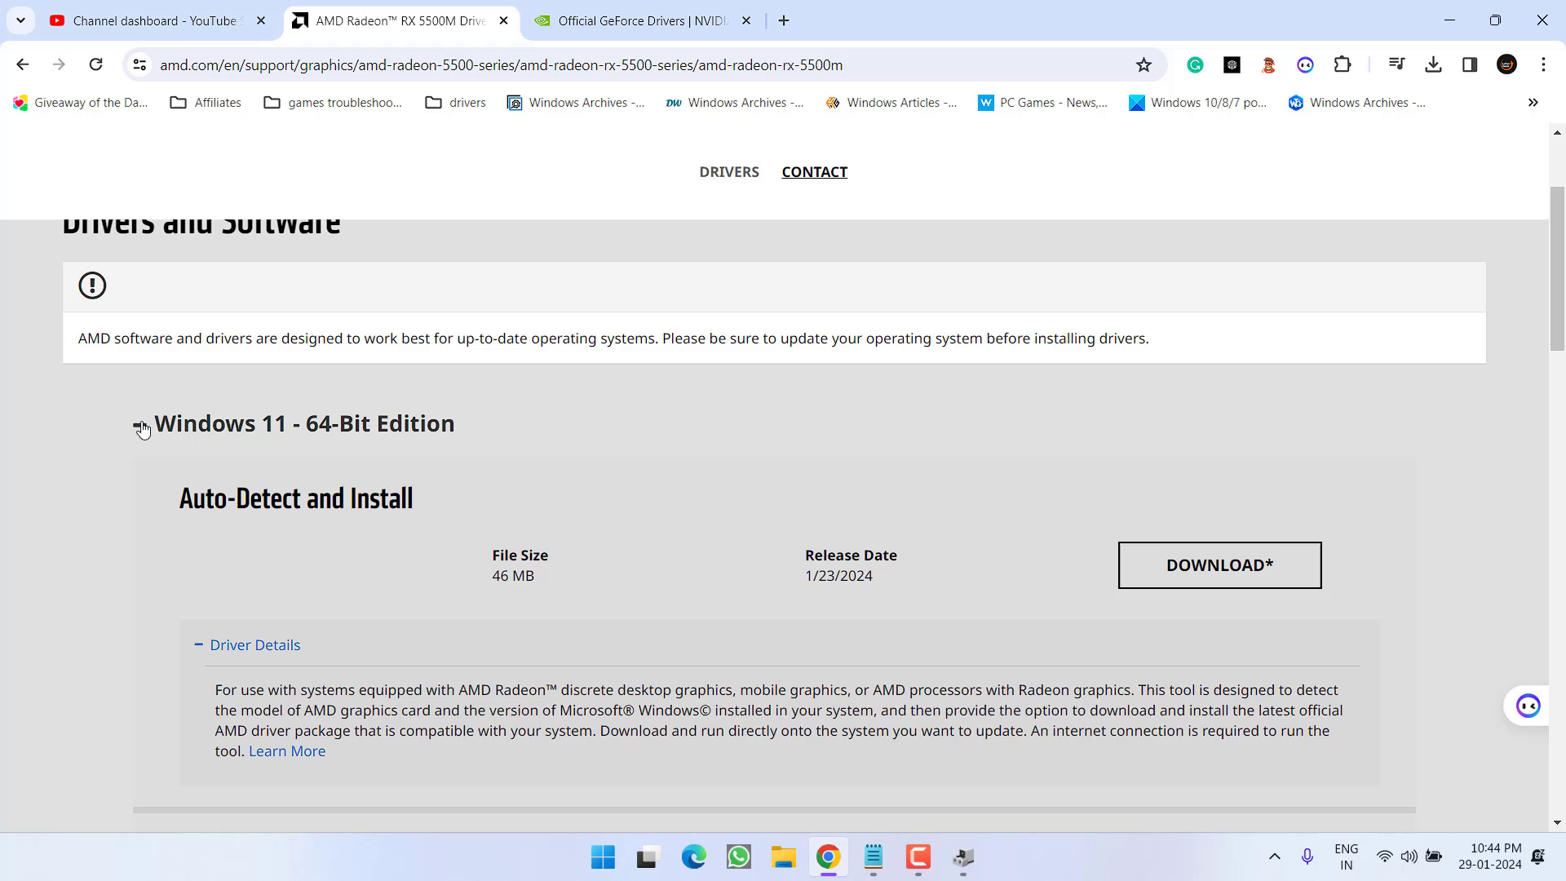
scroll(587, 458, down, 3)
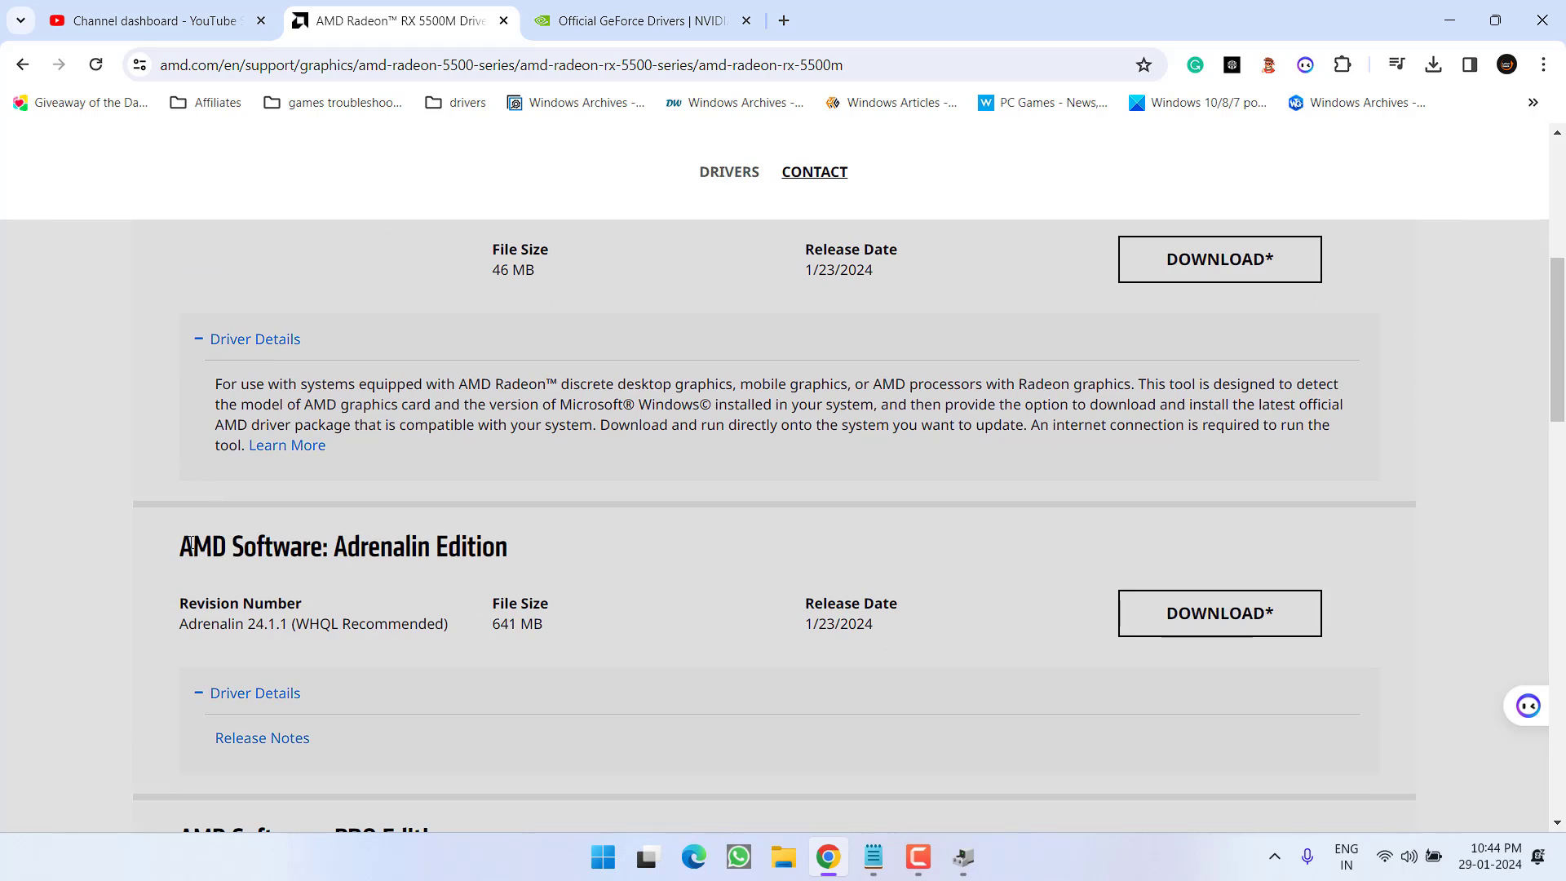
drag(190, 544, 560, 567)
click(1130, 578)
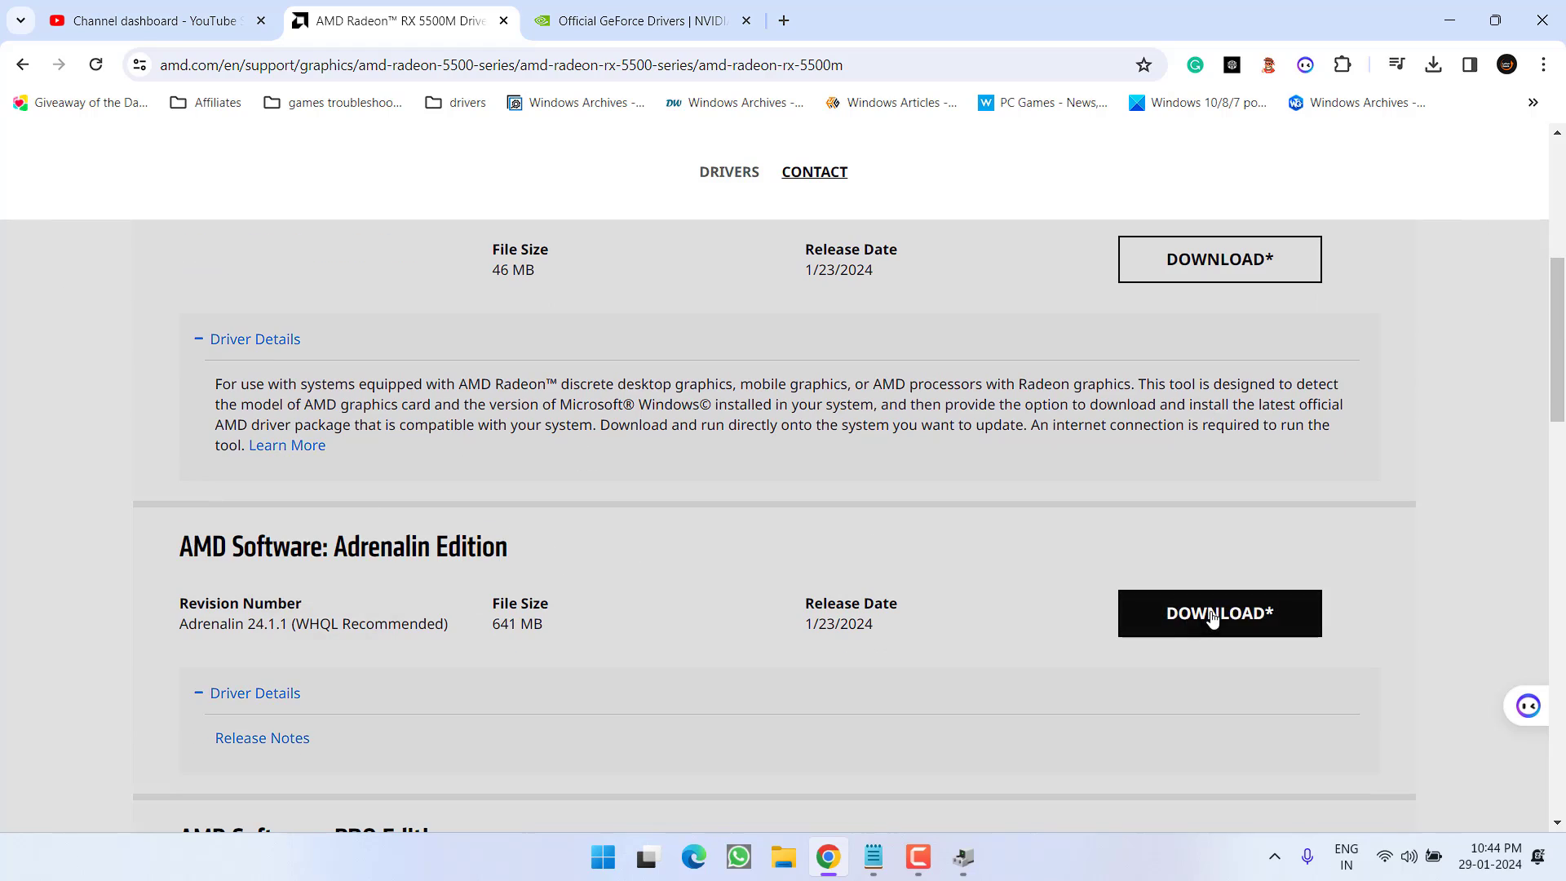
click(1214, 619)
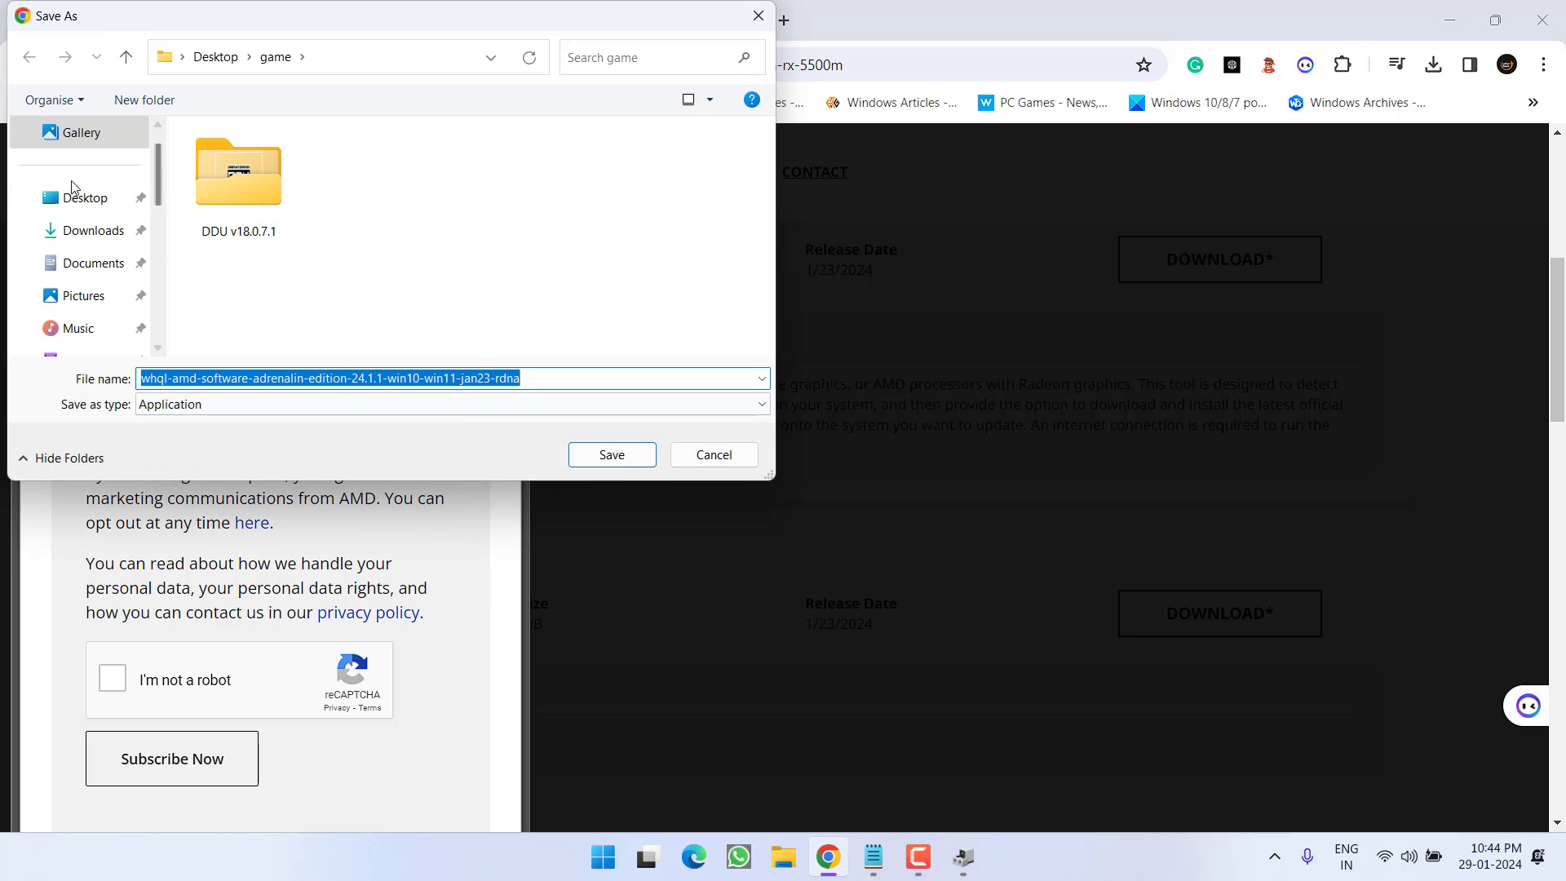
click(78, 198)
click(593, 457)
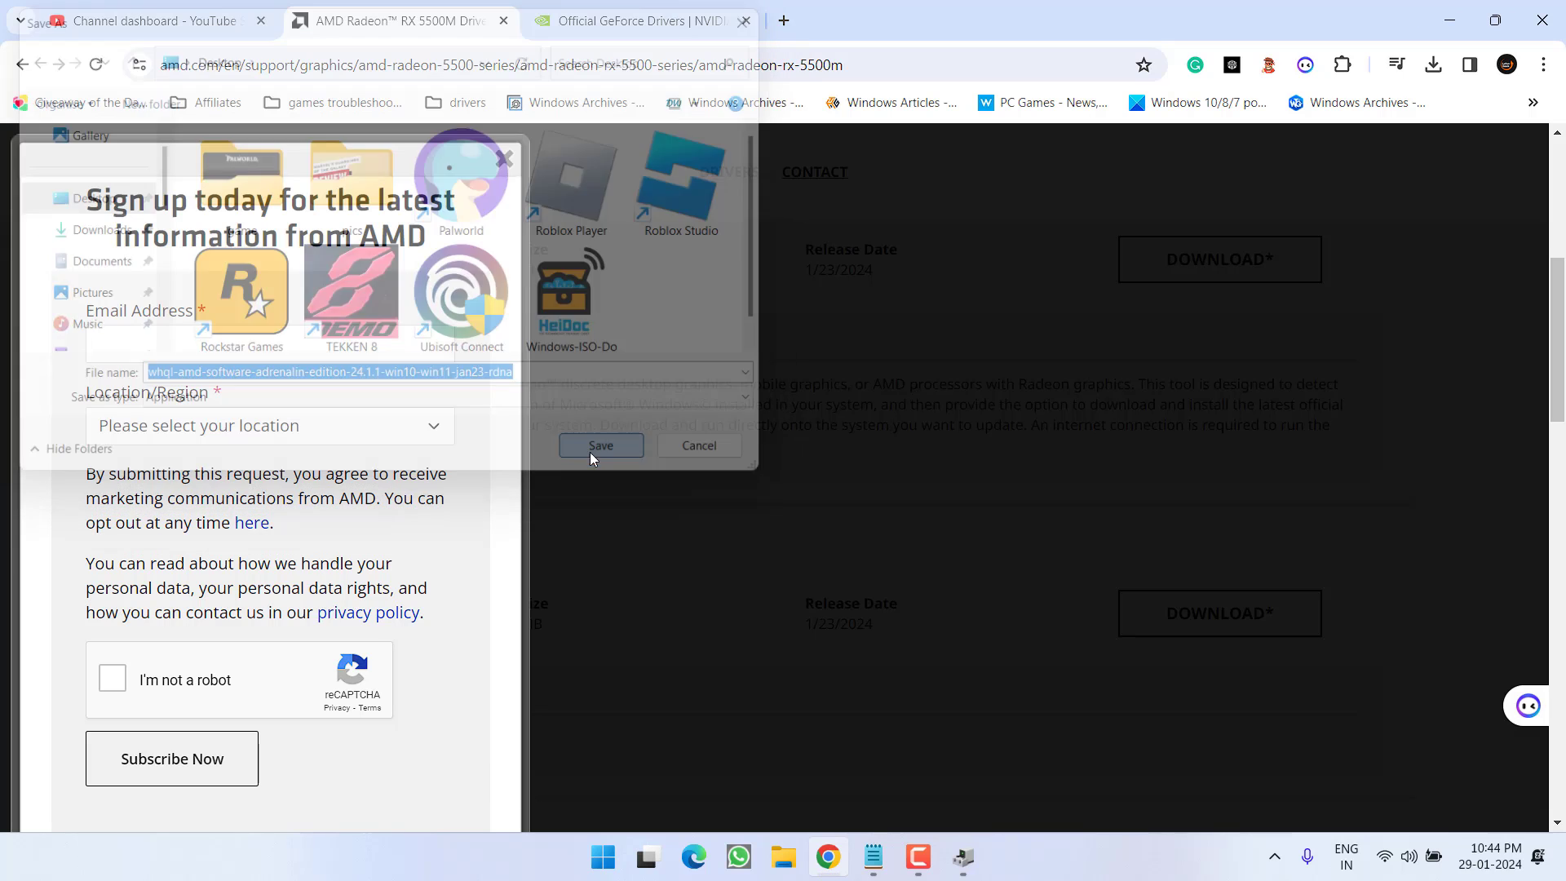
- On NVIDIA's GeForce Drivers page, run a manual driver search for the GeForce RTX 4080 on Windows 11
click(645, 21)
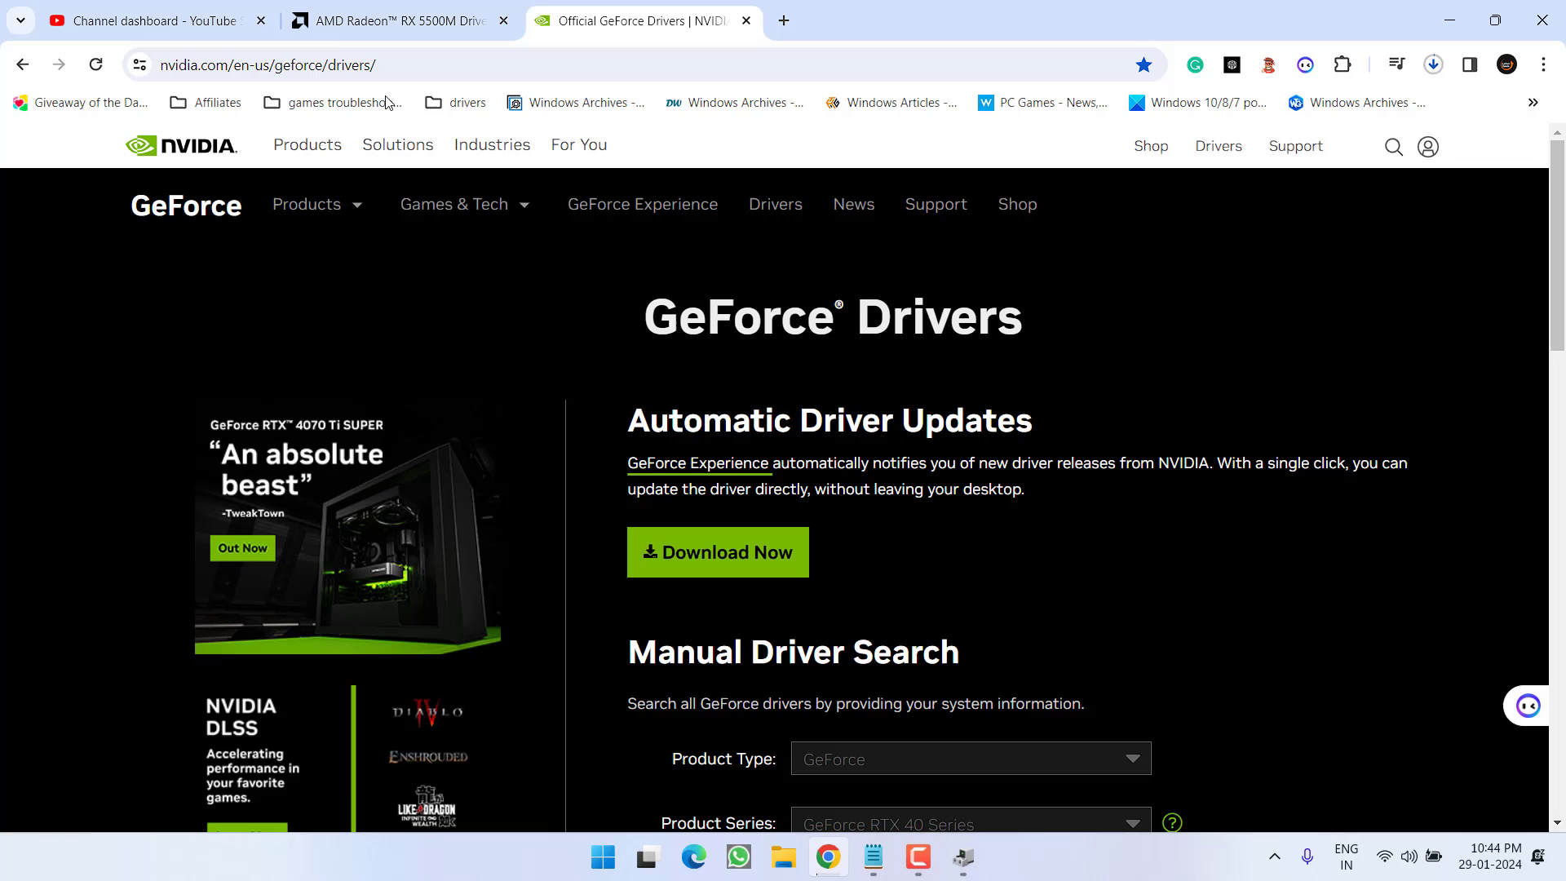
scroll(880, 329, down, 5)
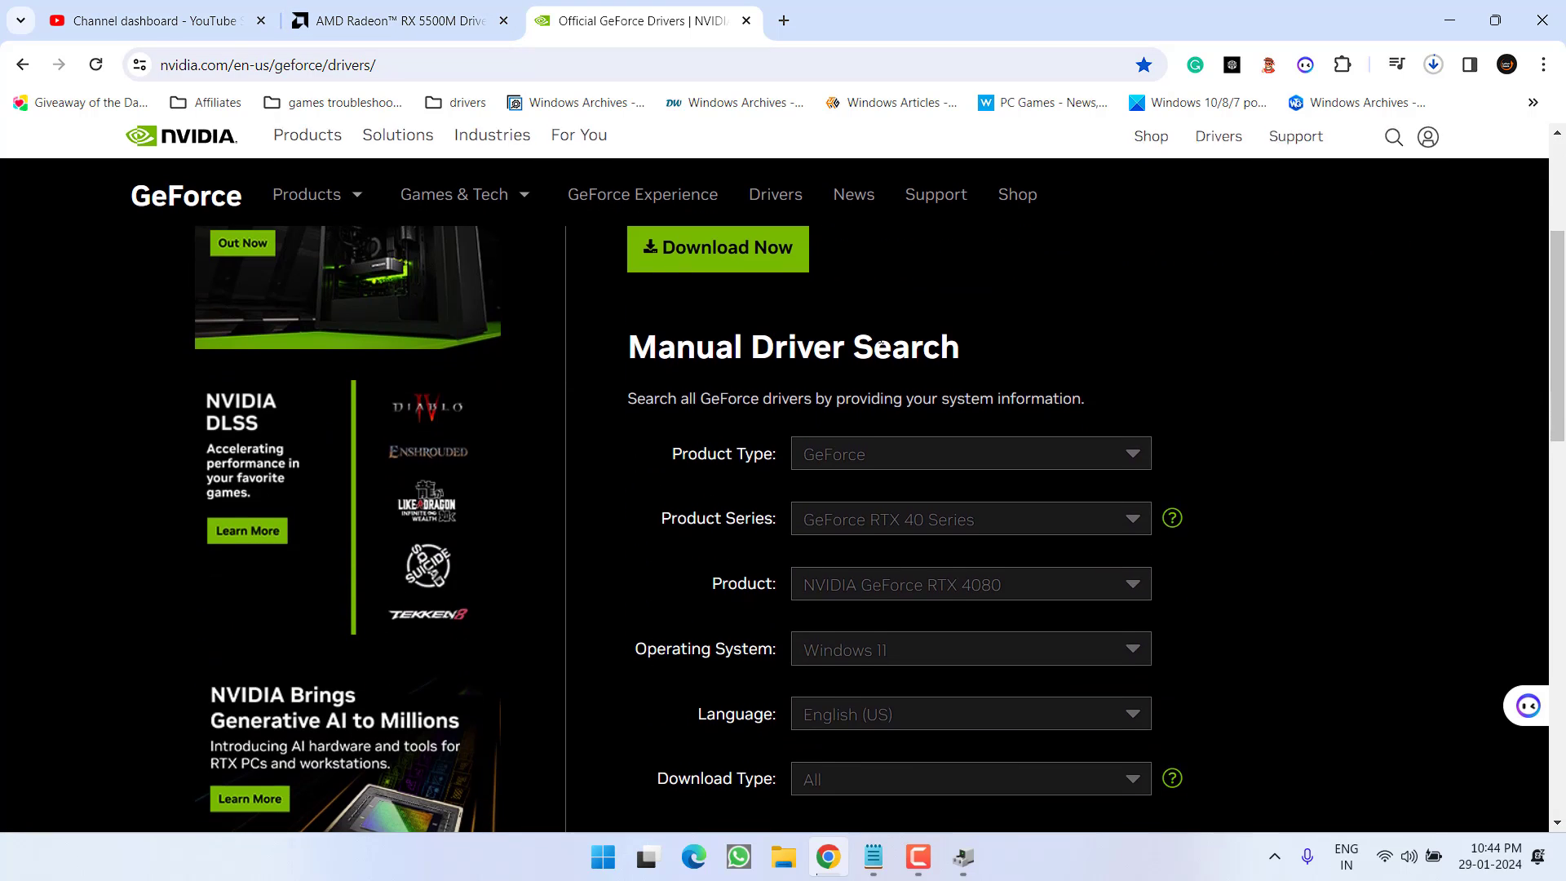
click(848, 365)
click(829, 364)
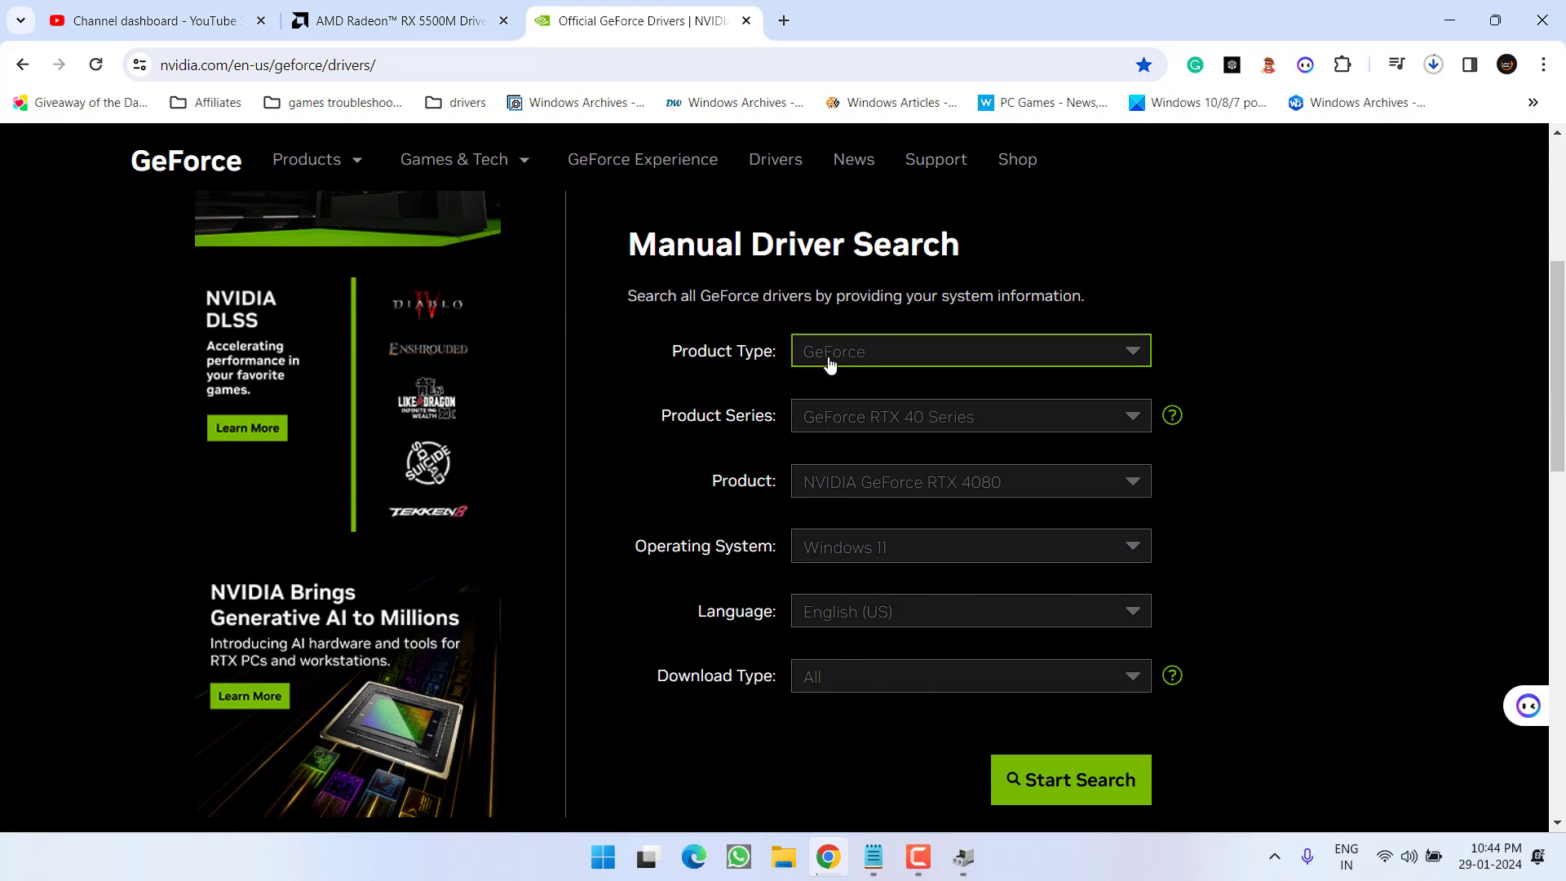
double_click(916, 416)
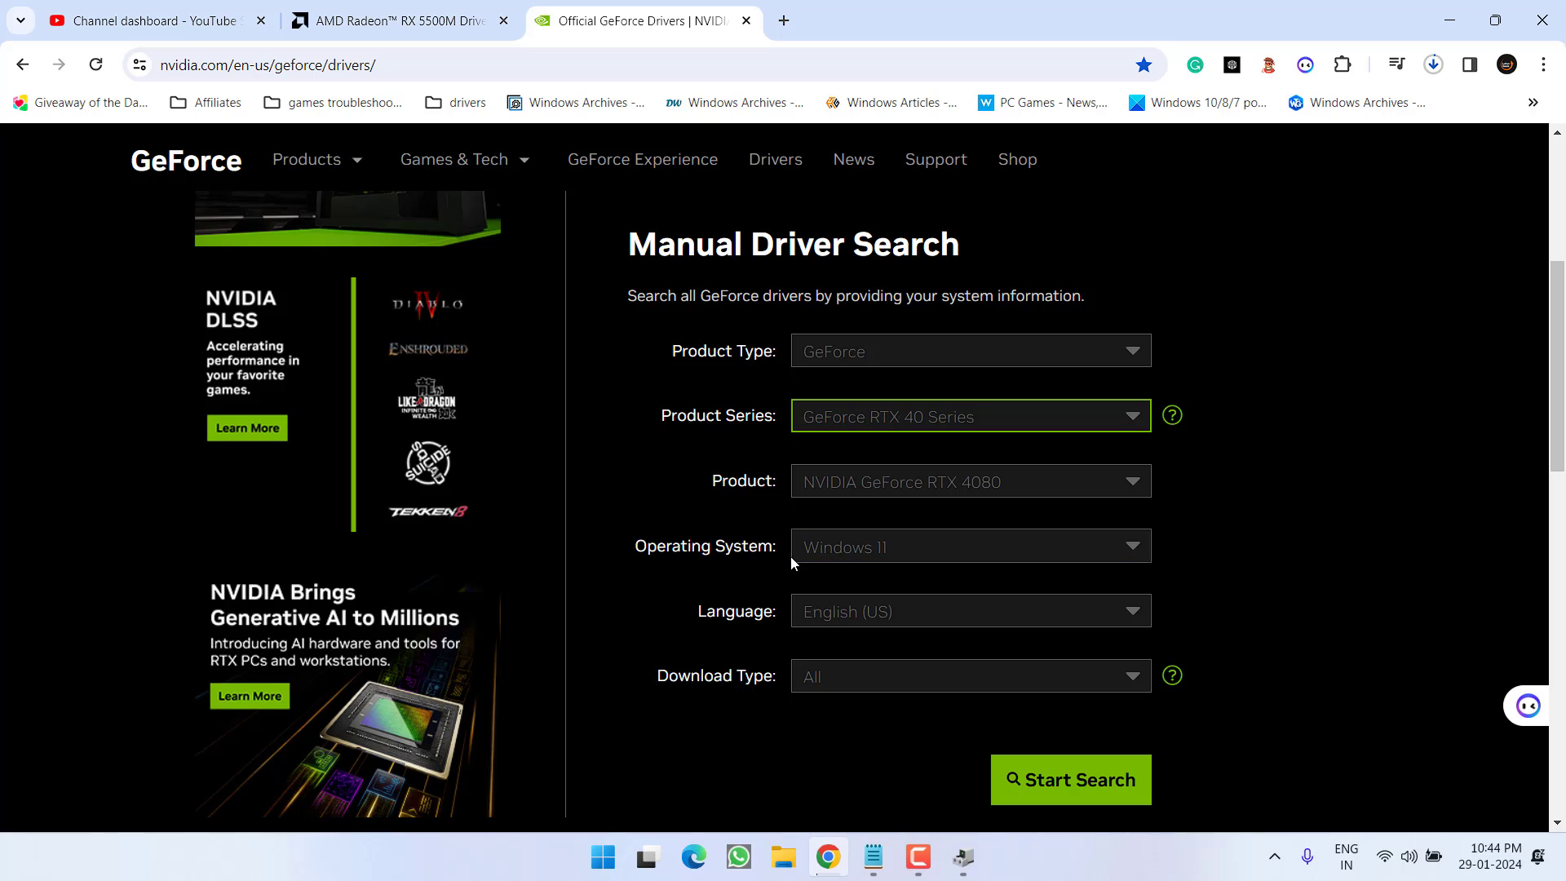
scroll(815, 542, down, 3)
click(1046, 489)
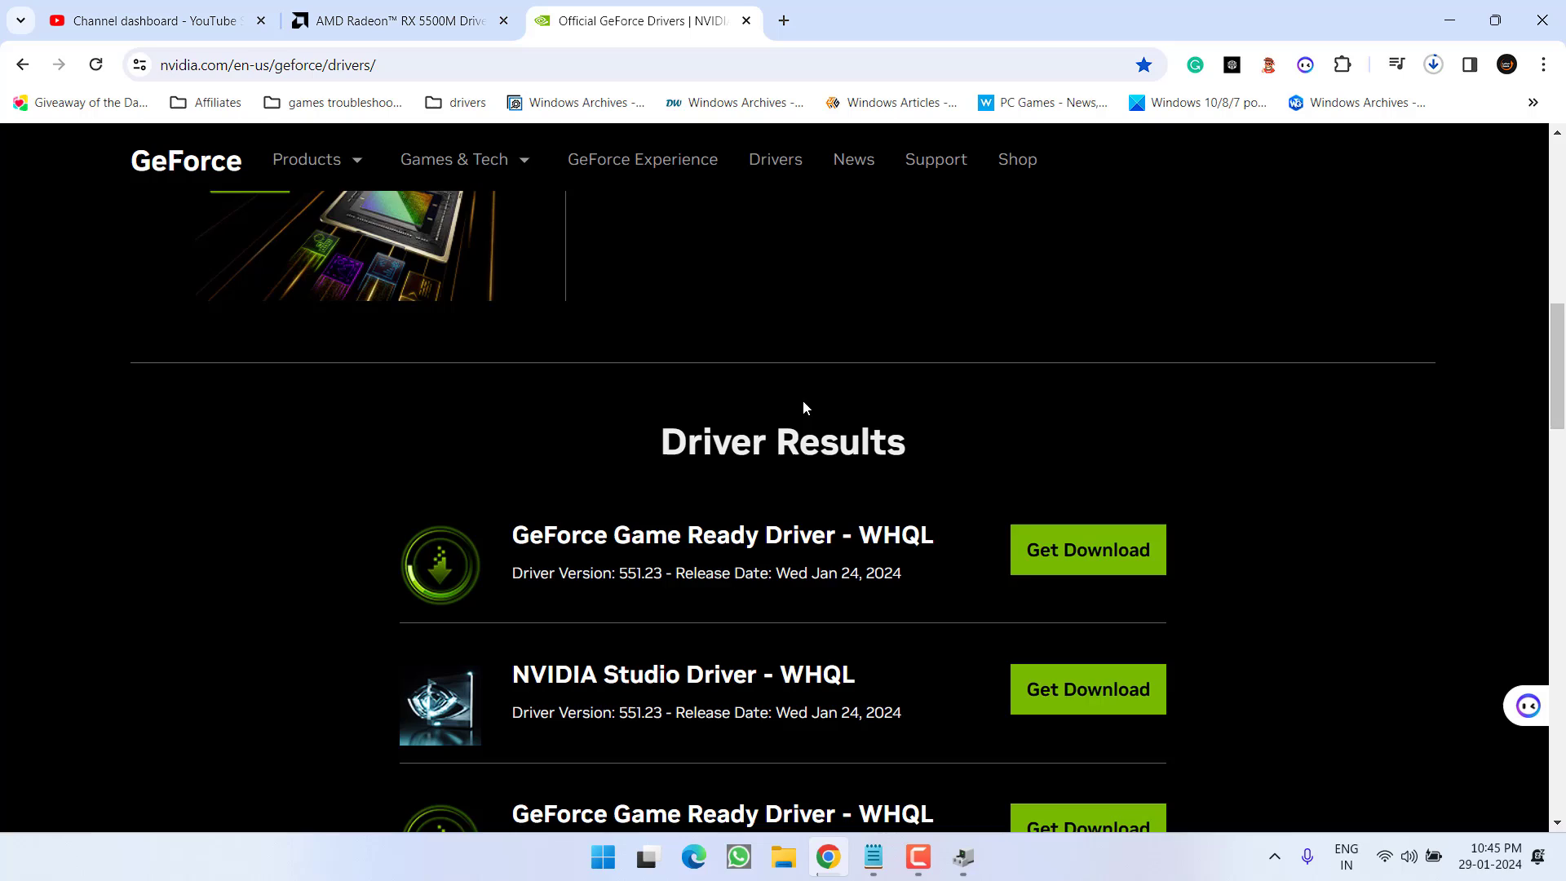
- Download the GeForce Game Ready Driver - WHQL version 551.23 and save it to the Desktop
drag(593, 377, 842, 377)
click(1187, 374)
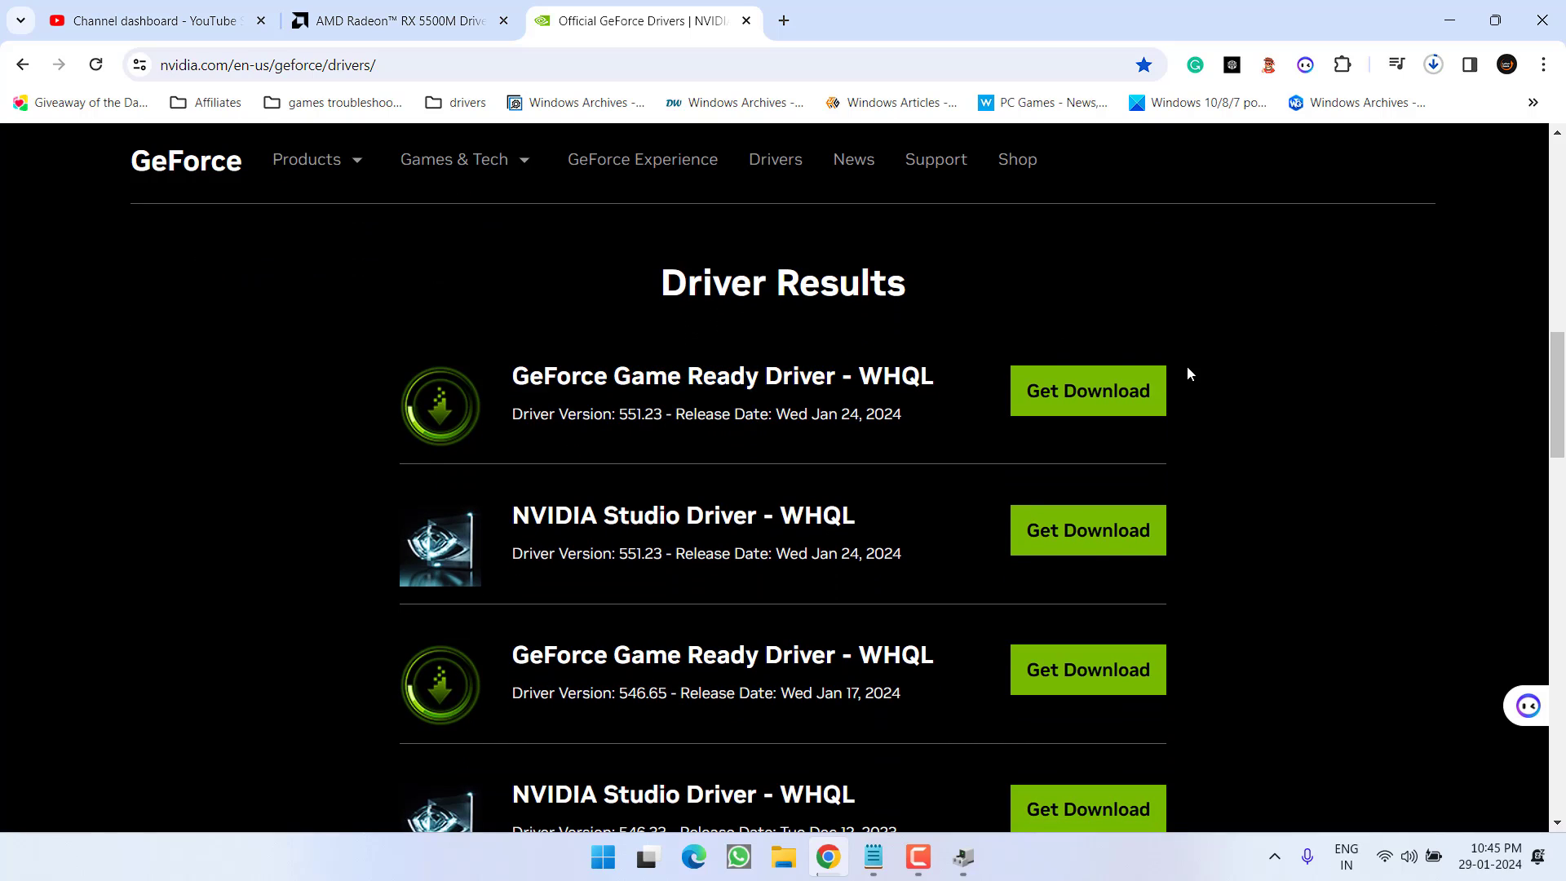
click(1110, 390)
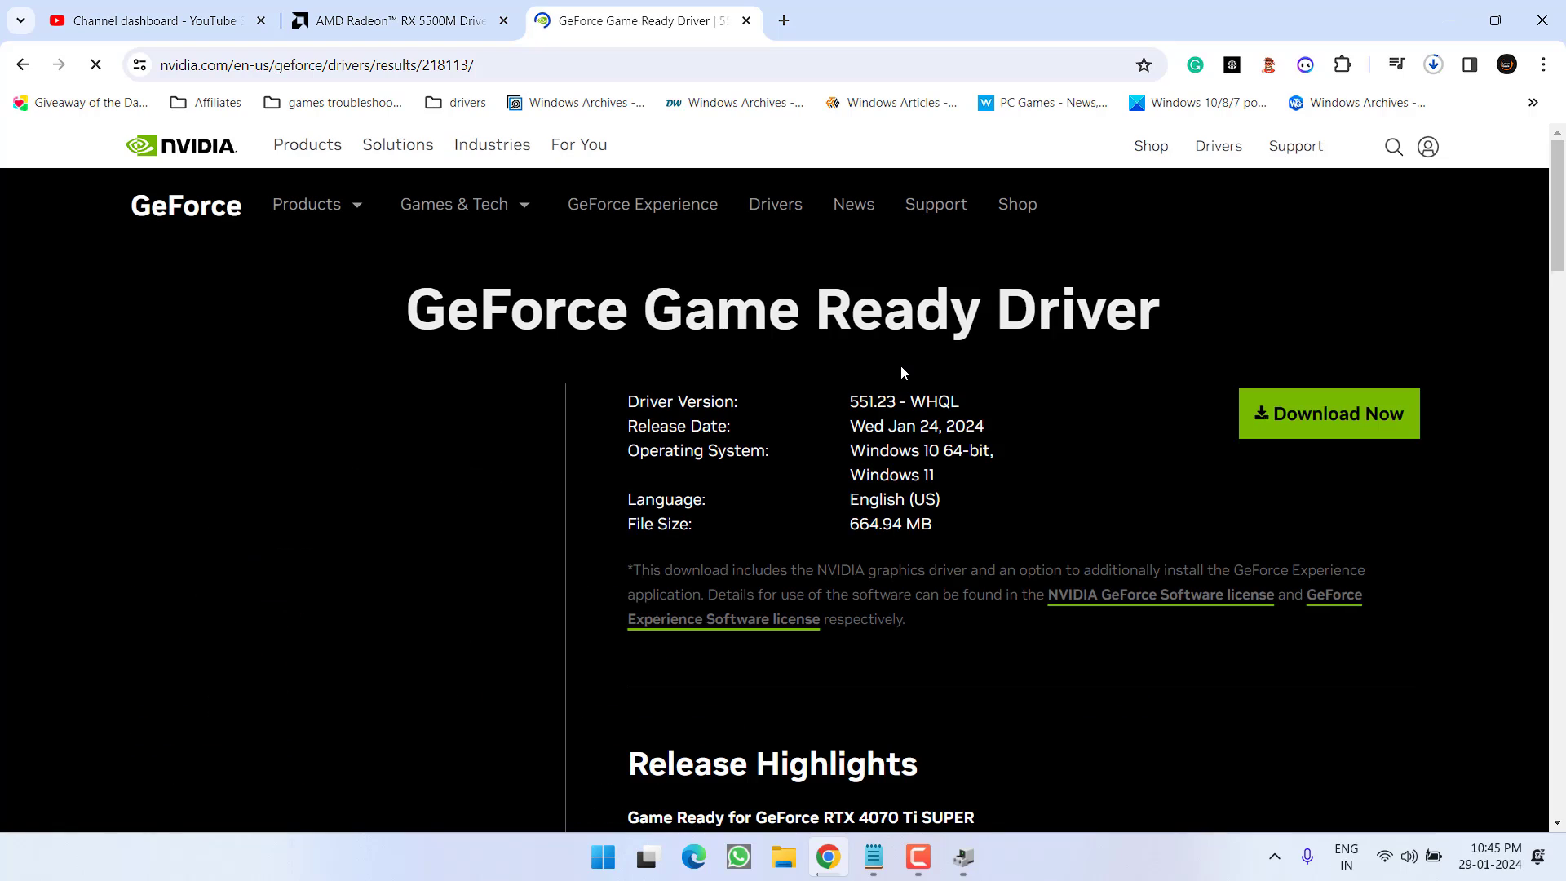
click(1345, 418)
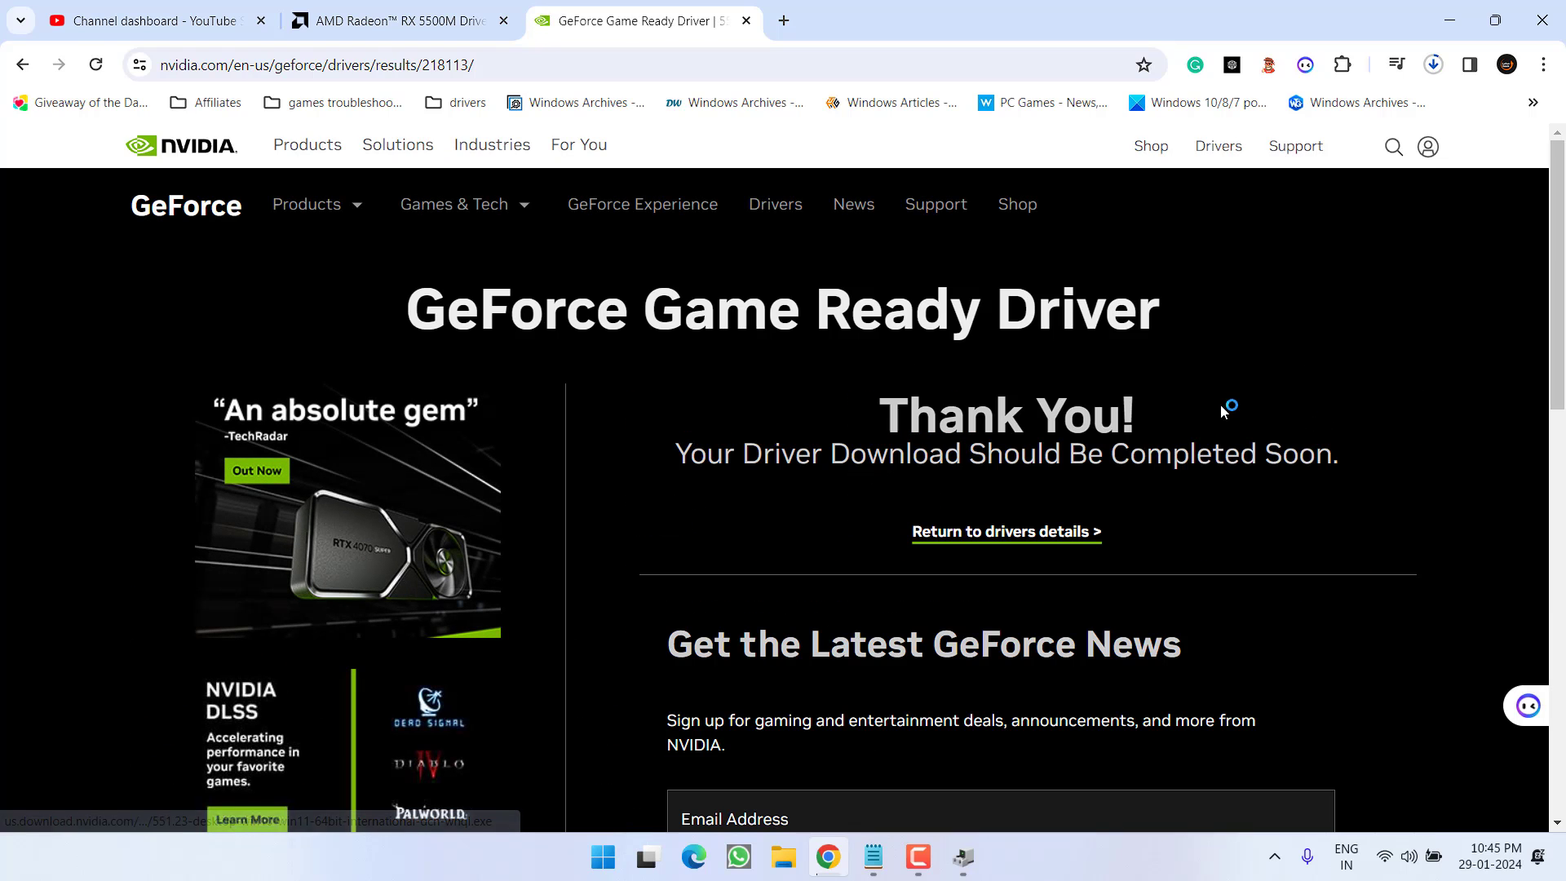
click(94, 203)
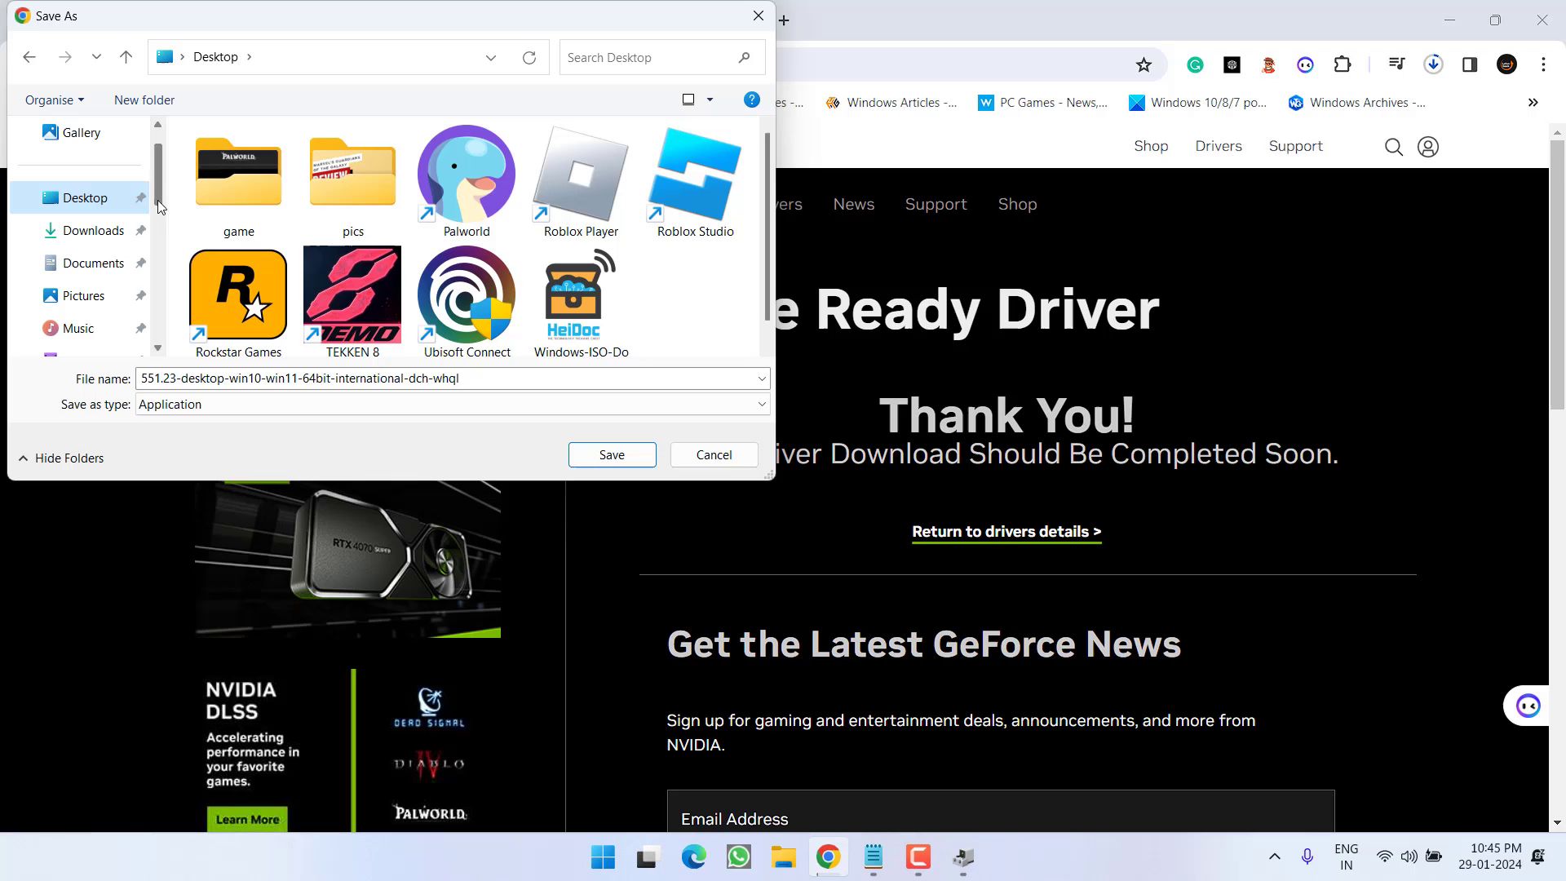
click(611, 454)
- Cancel the running download of the NVIDIA 551.23 driver
click(1419, 70)
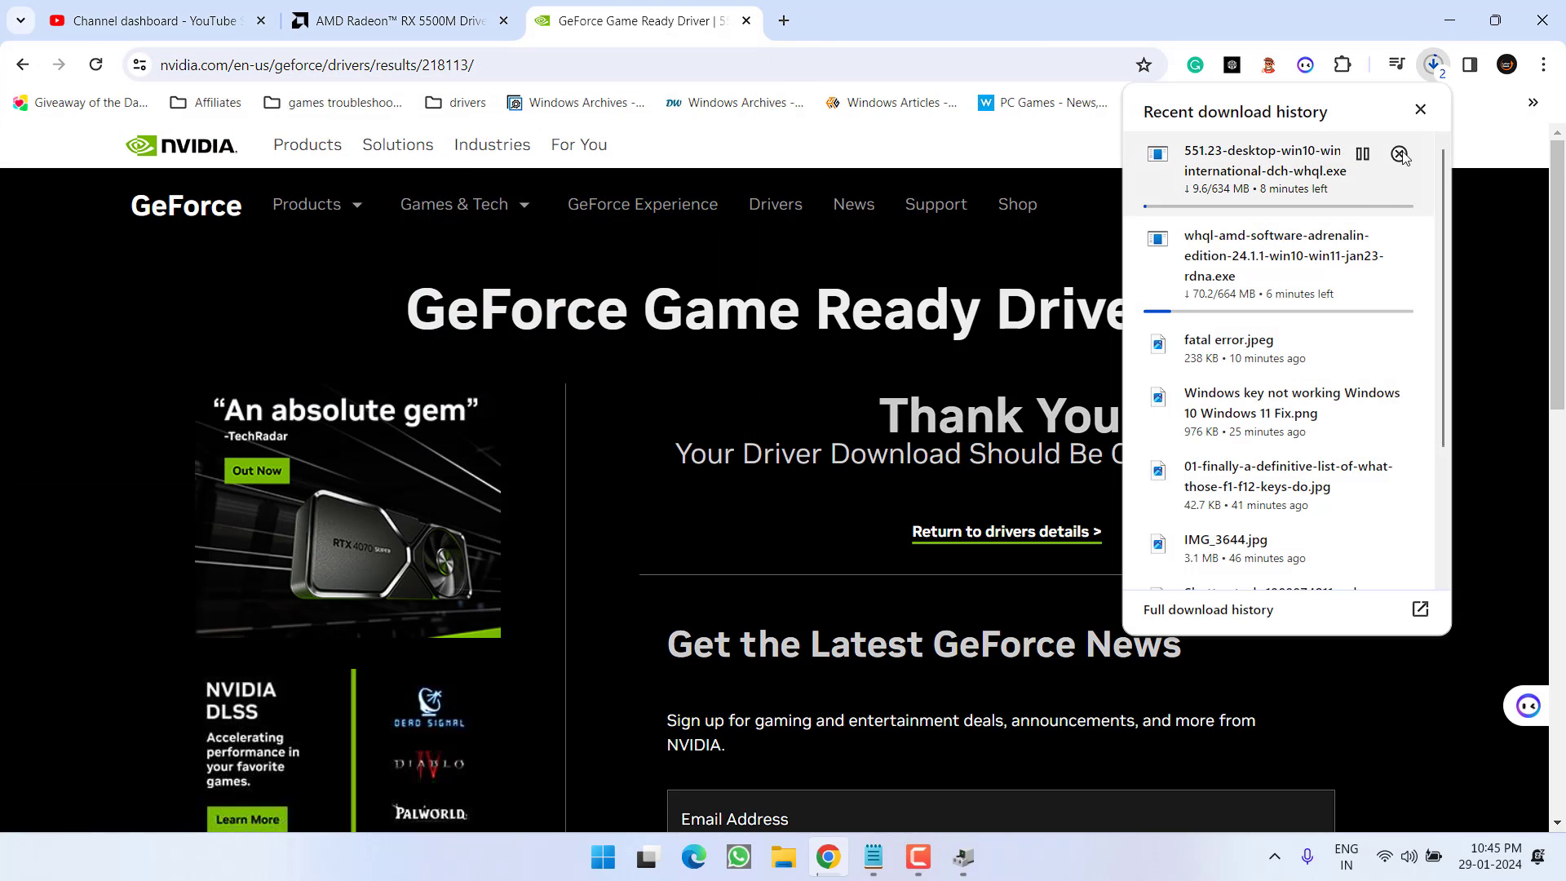
click(1400, 154)
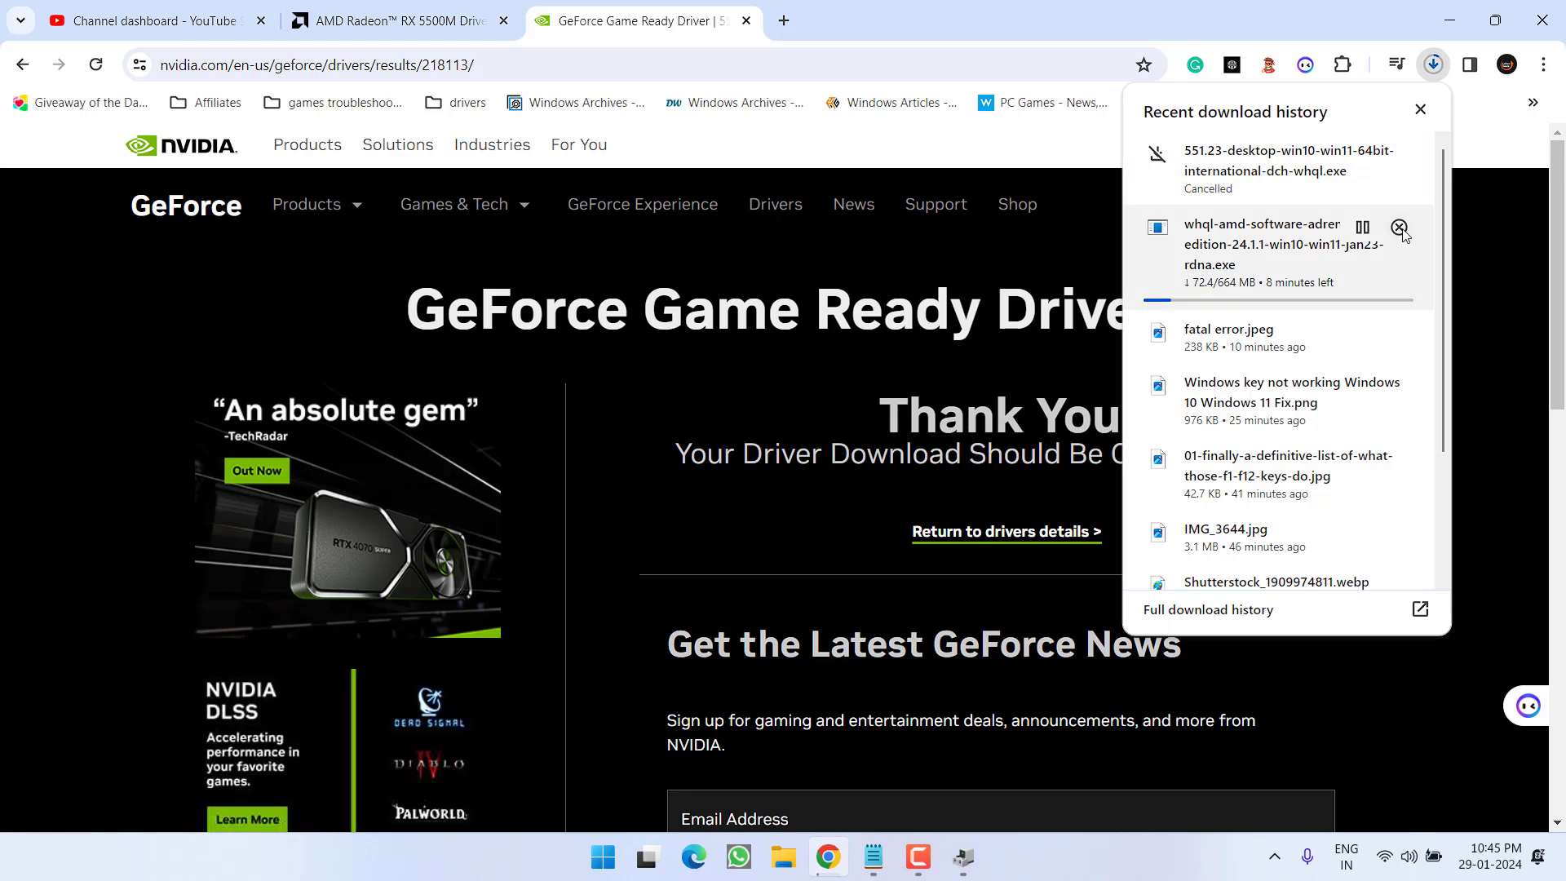
- Cancel the running AMD Adrenalin driver download and clear the open windows to return to the desktop
click(1399, 226)
click(1466, 20)
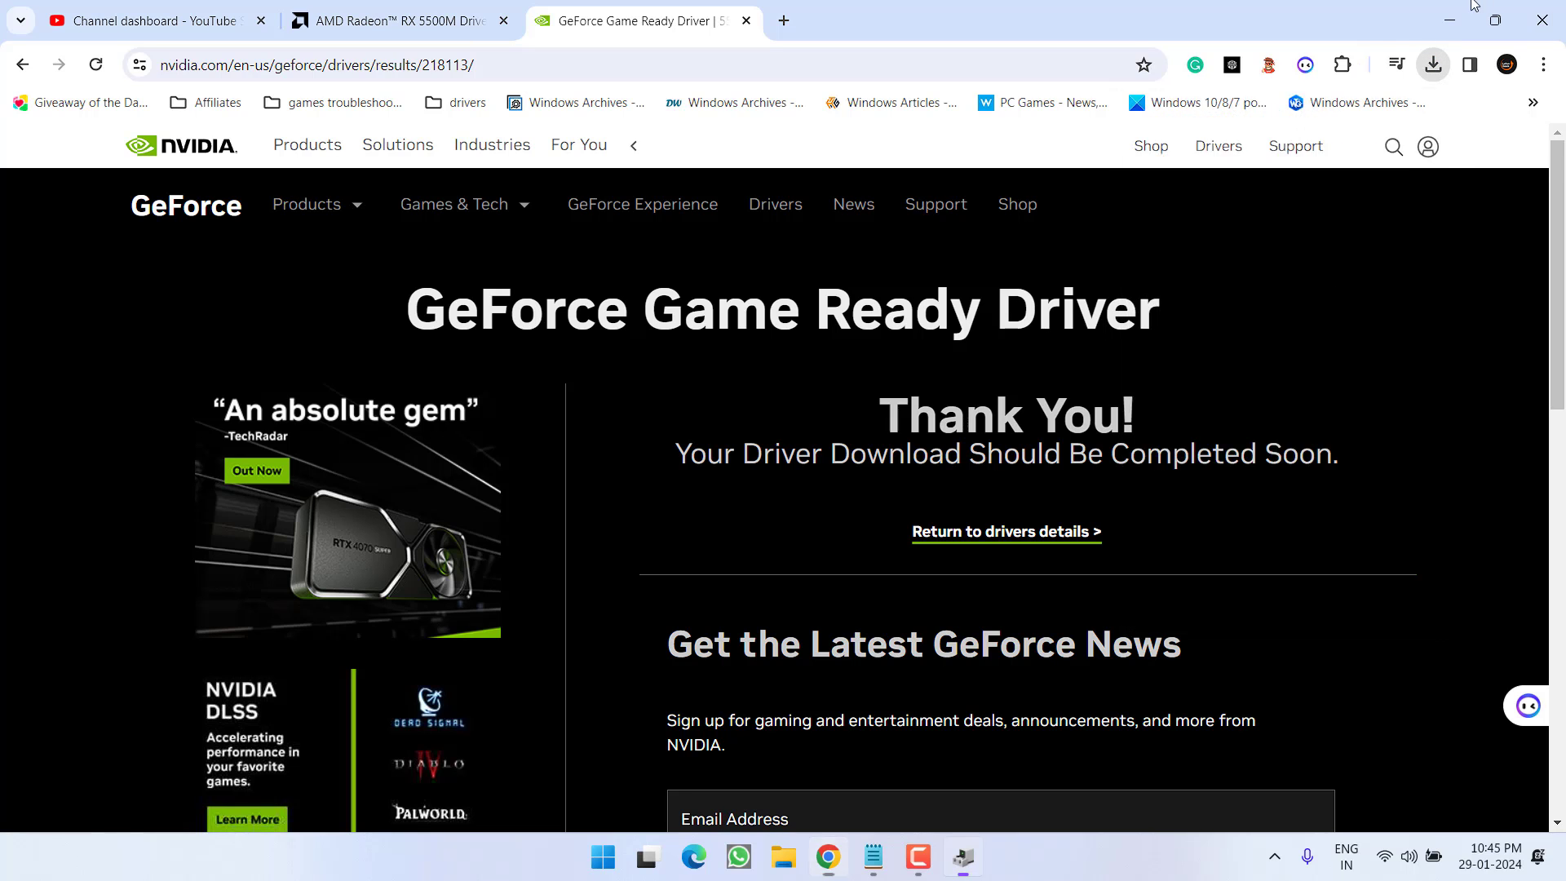
click(1466, 20)
click(851, 59)
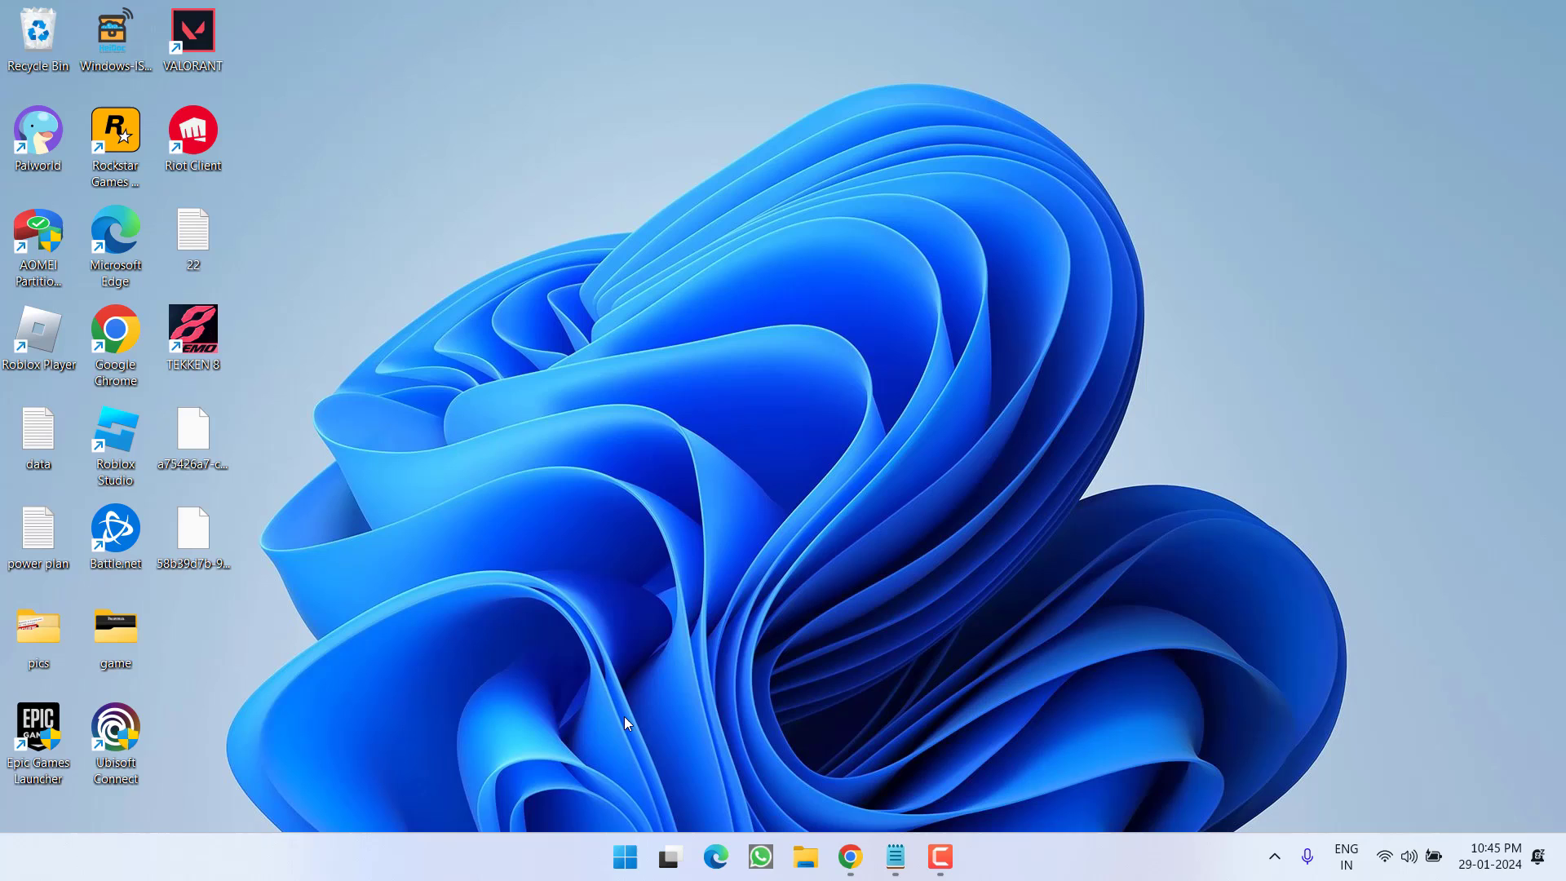
- Open the local application data folder by running %localappdata%
right_click(628, 861)
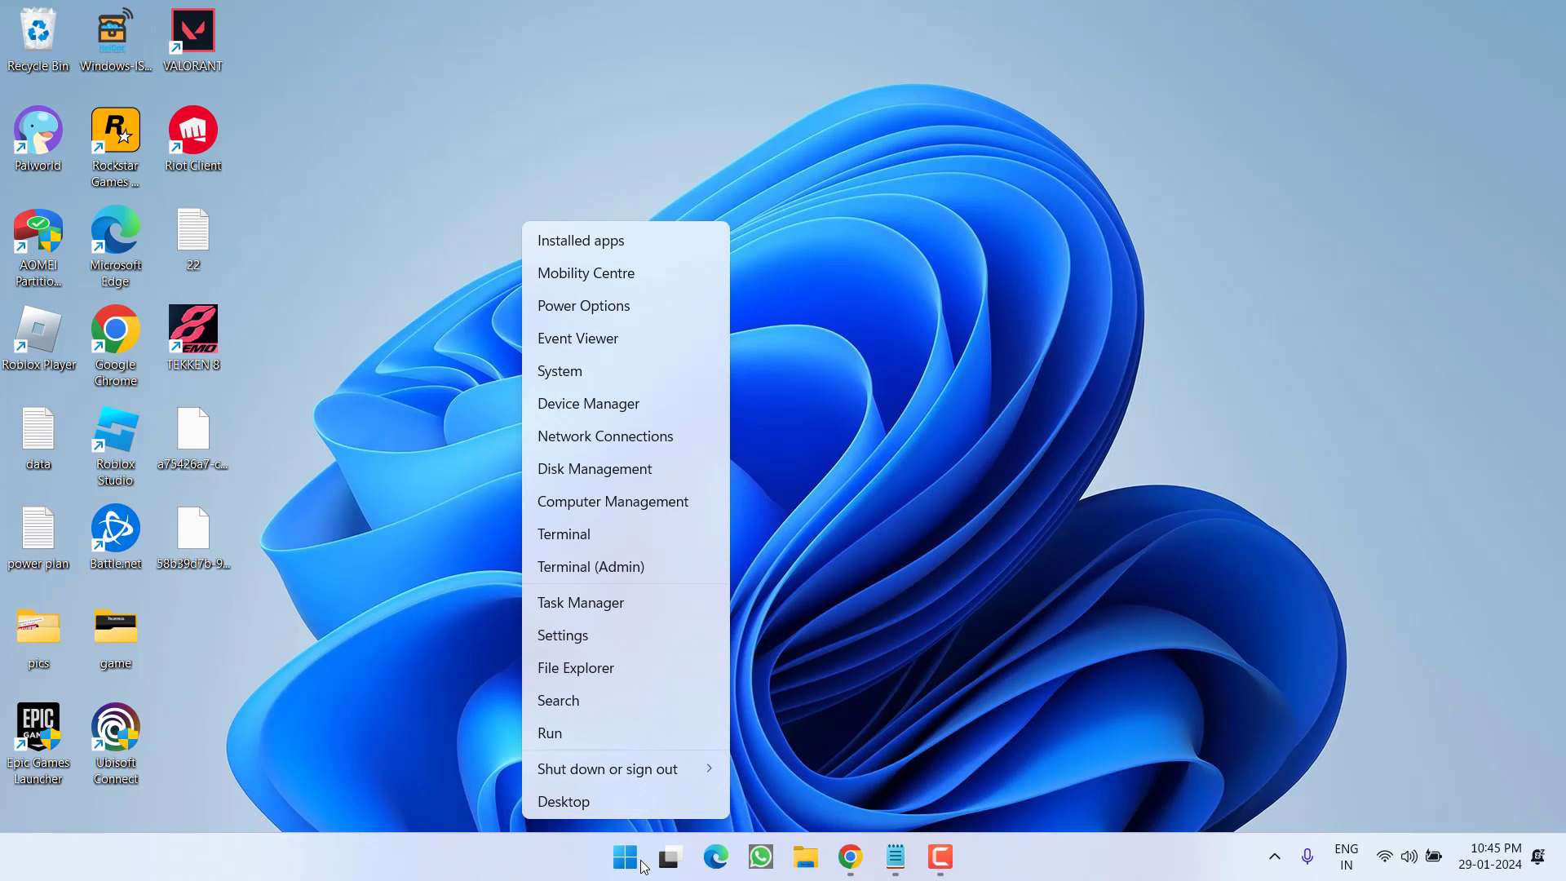
click(571, 741)
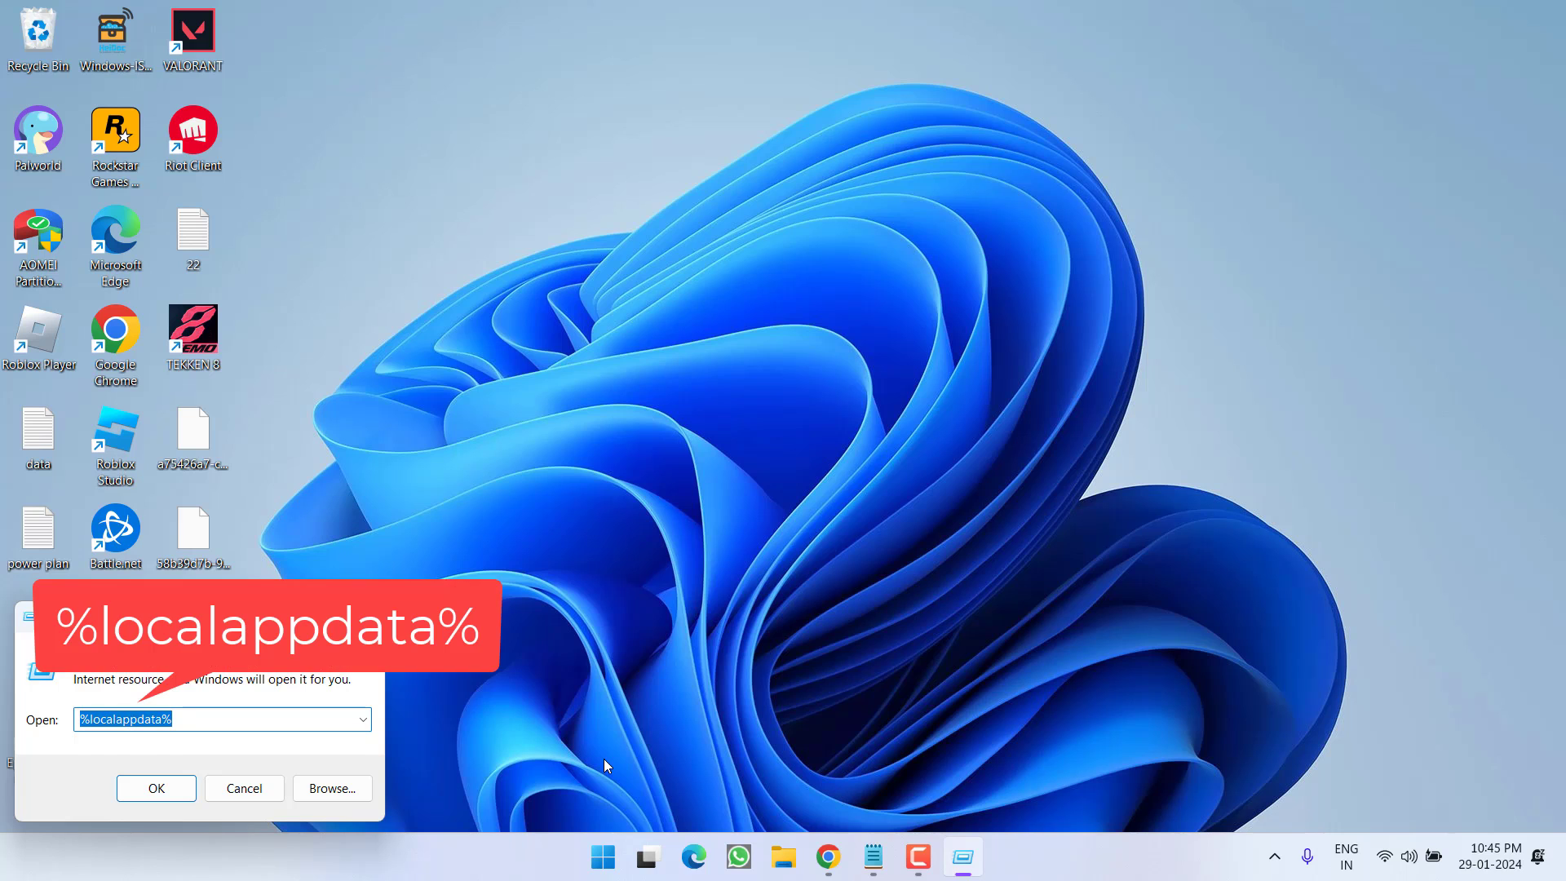
text(%)
key(Down)
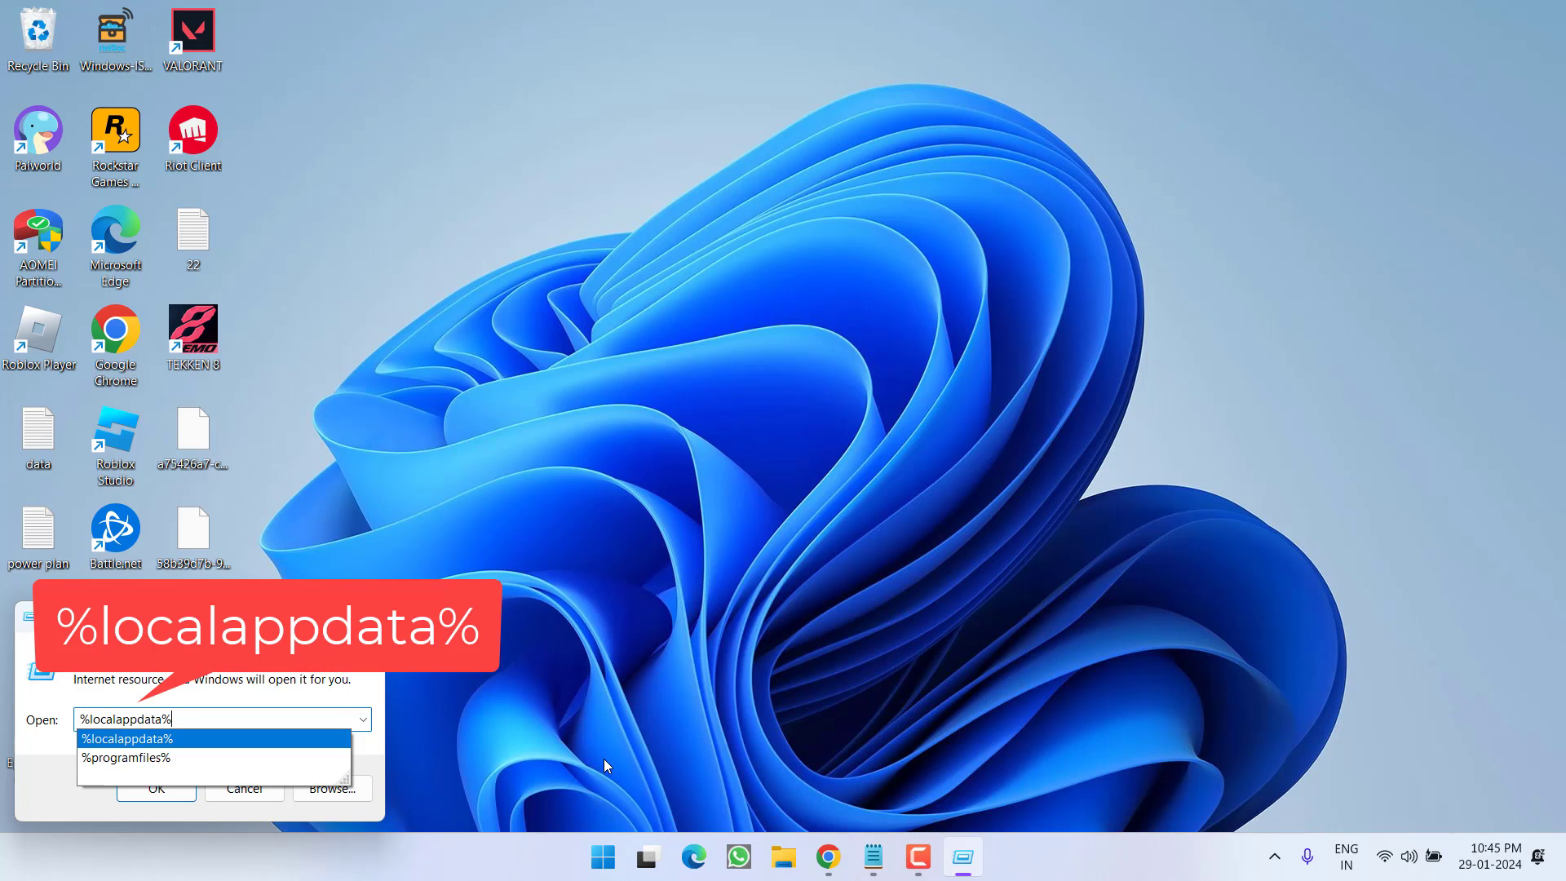
key(Return)
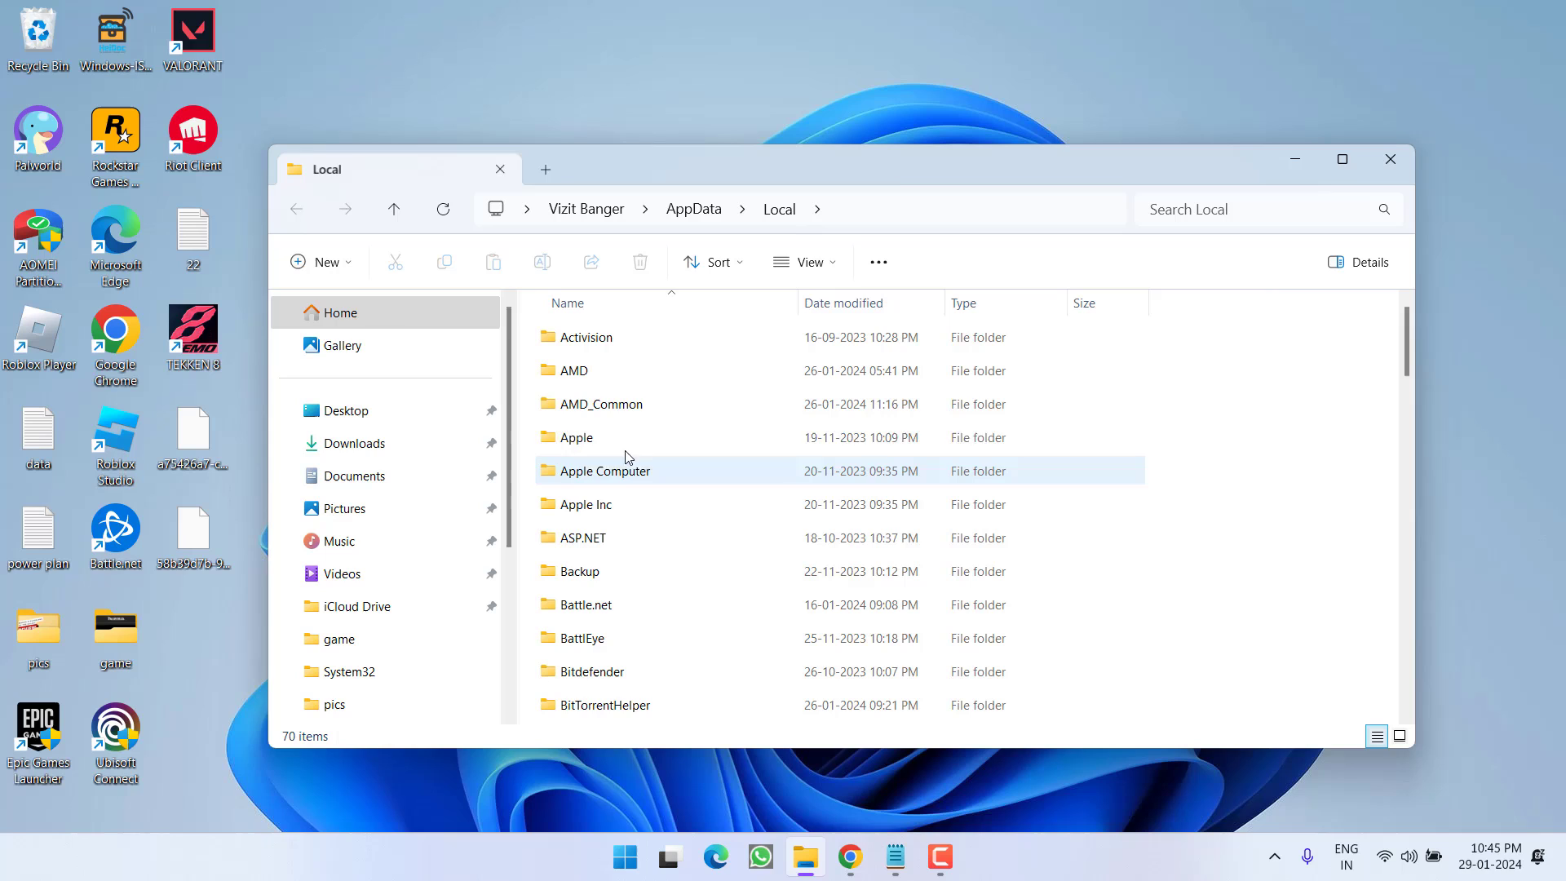
- Browse from the Local folder into Pal, Saved, Config and Windows
click(614, 449)
key(p)
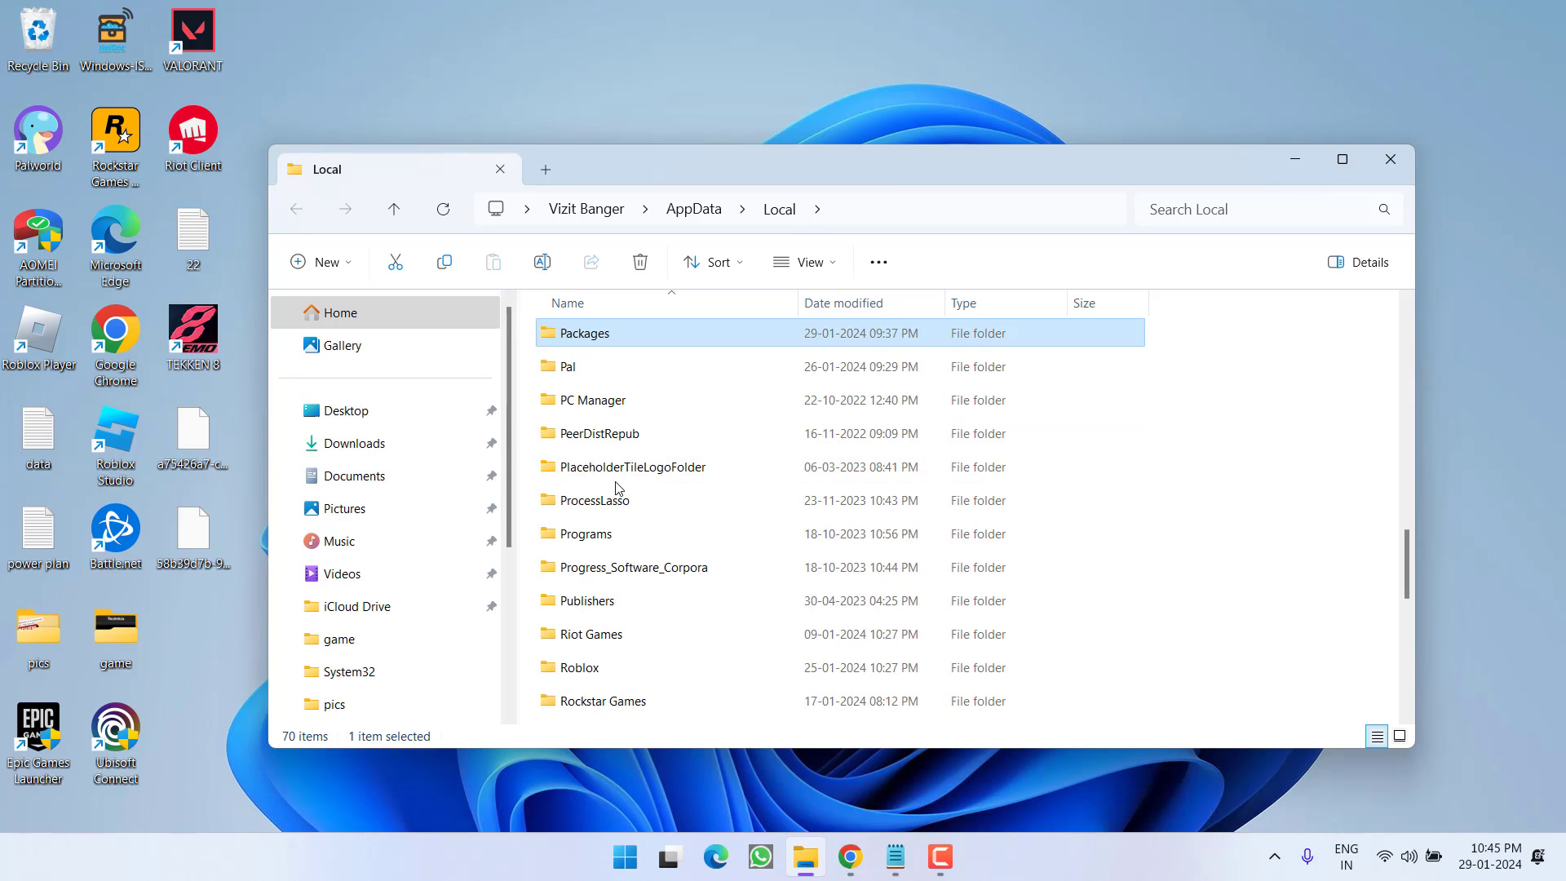
double_click(569, 369)
double_click(576, 337)
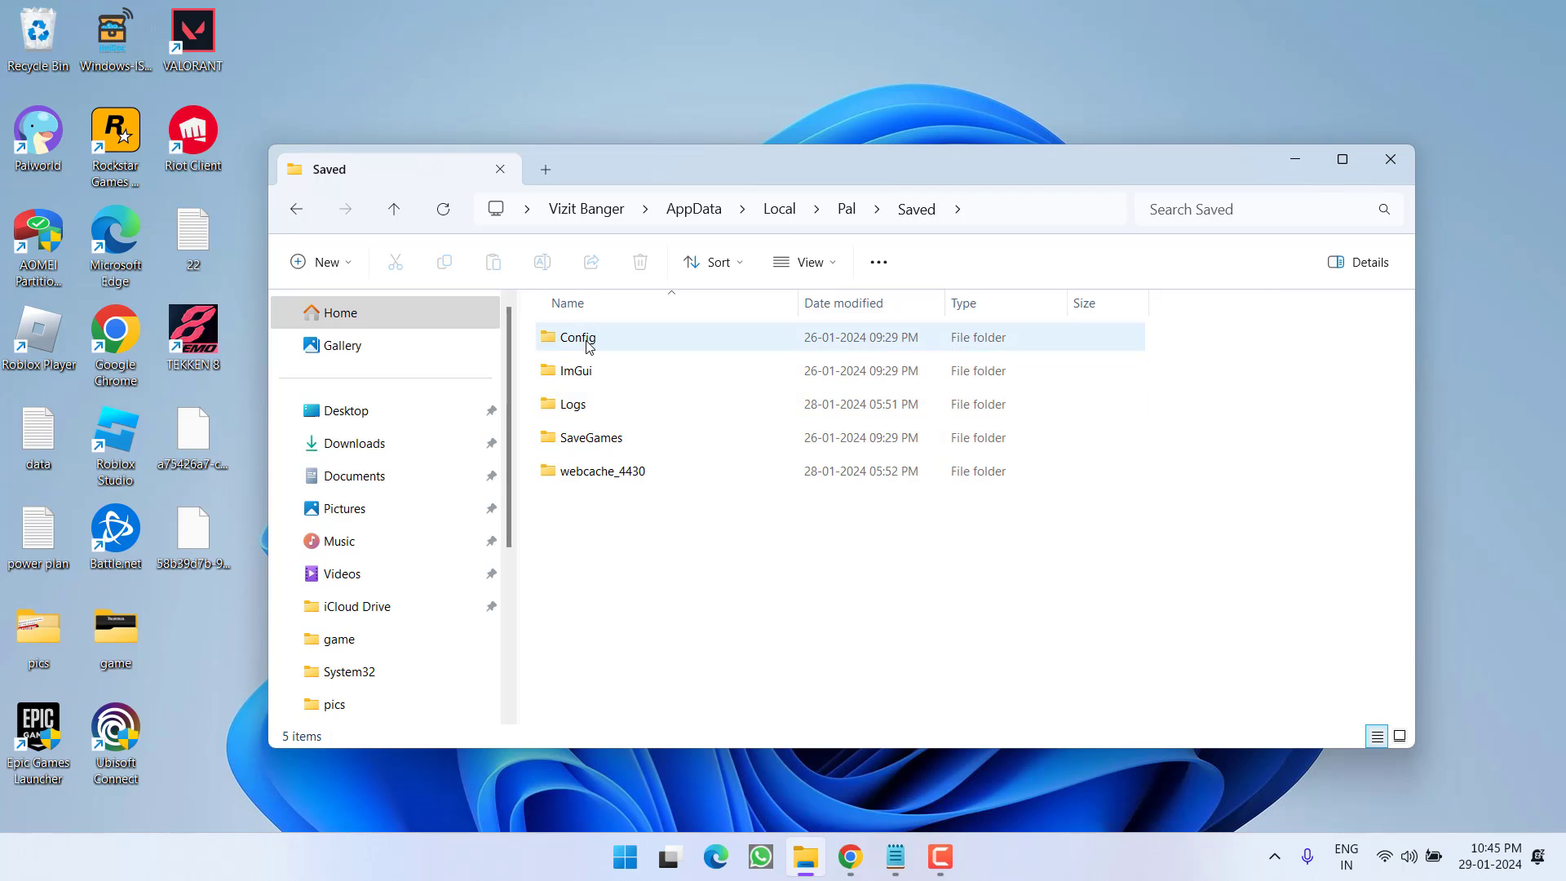
double_click(588, 339)
double_click(593, 369)
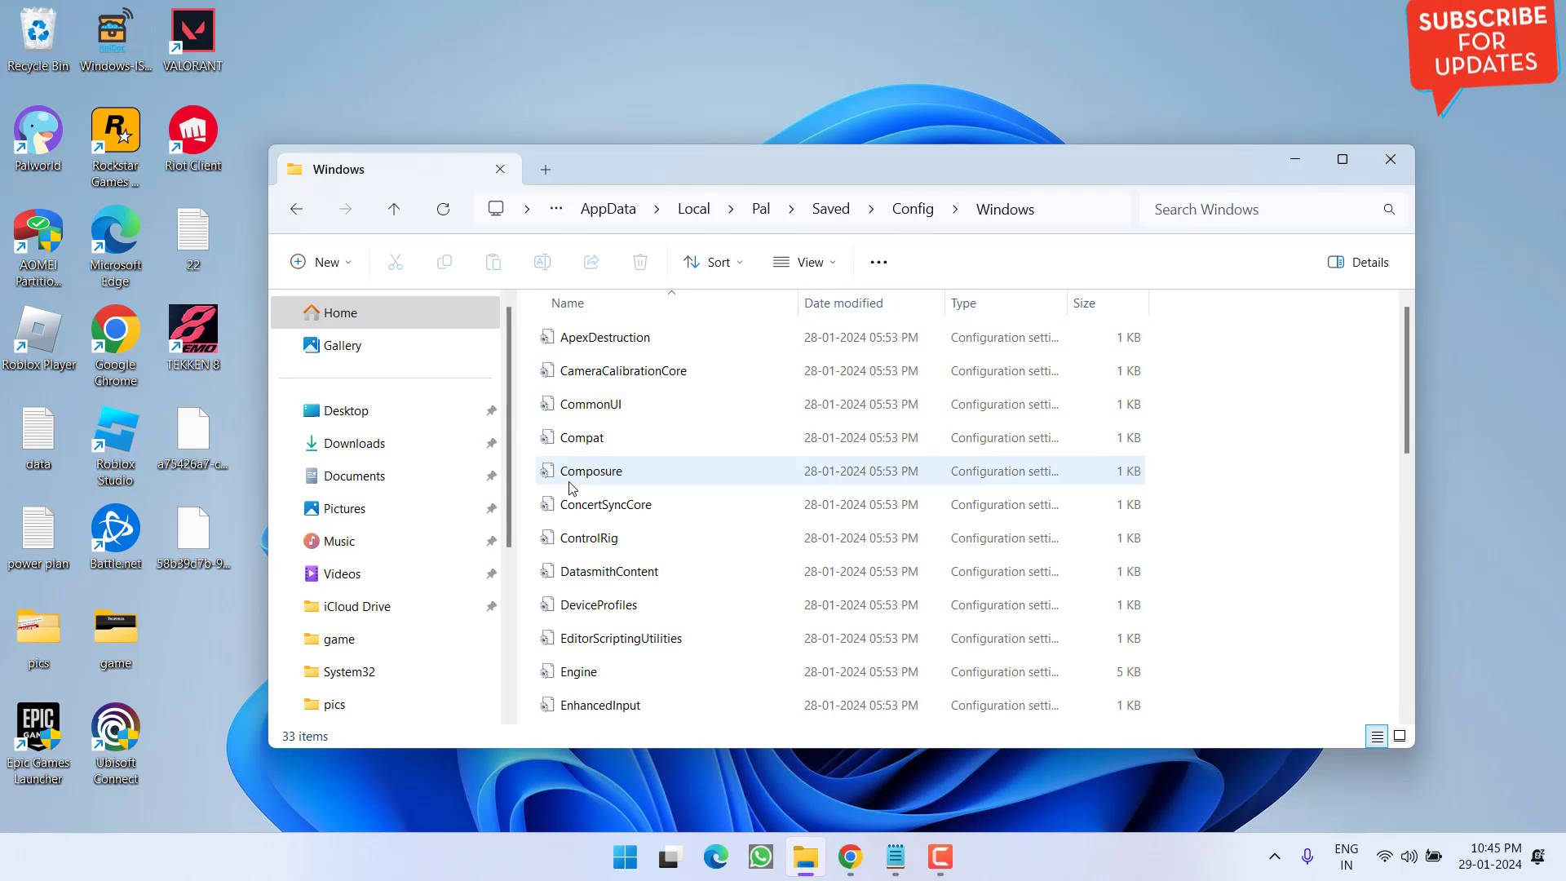
- Open the Engine configuration settings file from the Windows folder in Notepad
click(570, 472)
key(e)
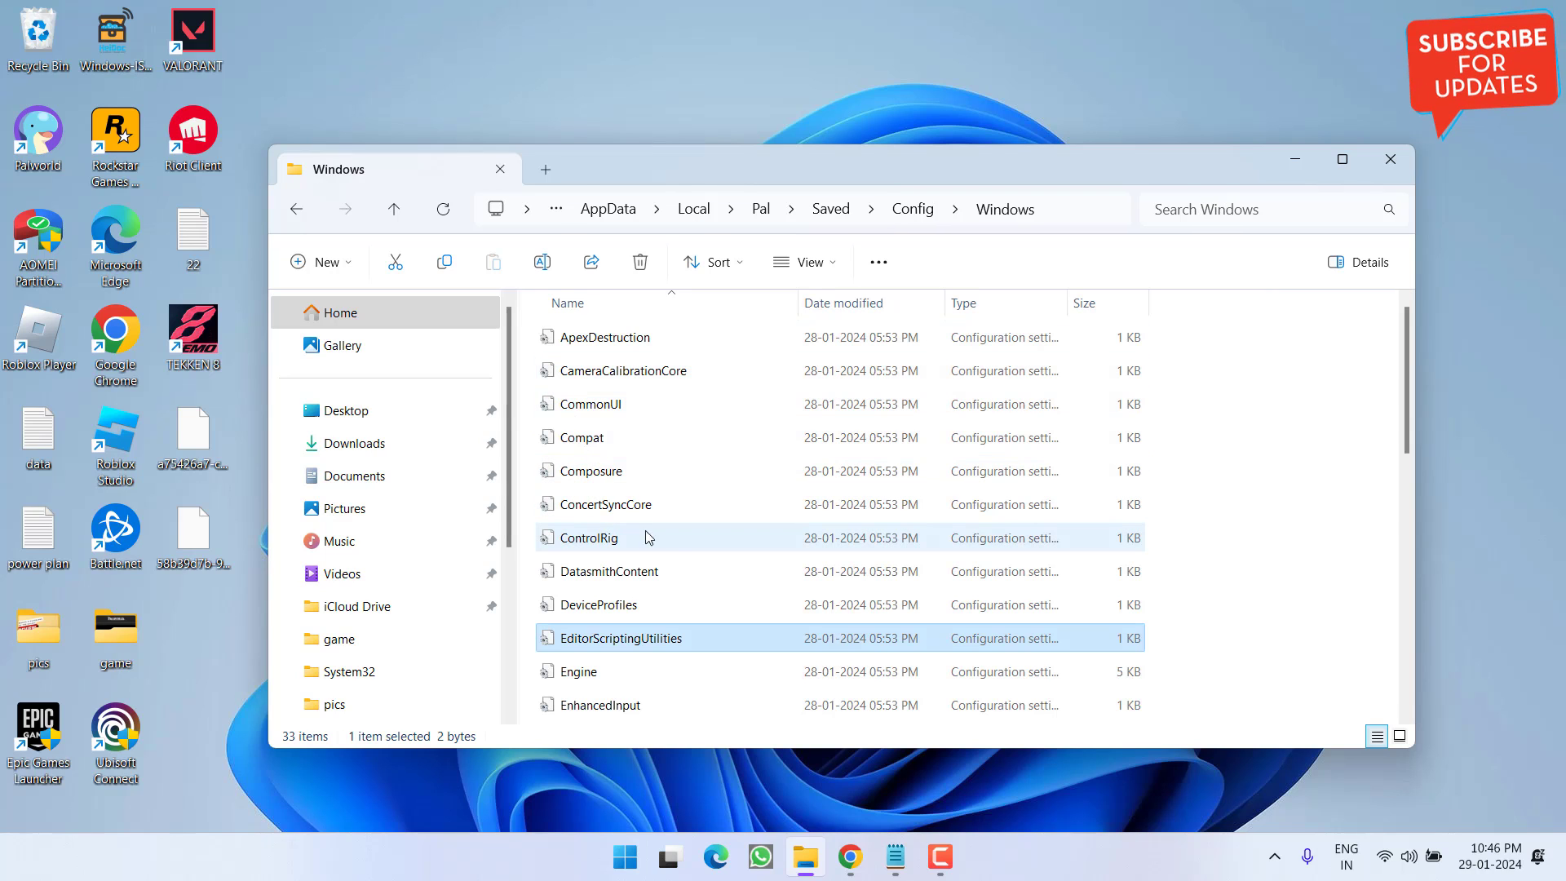
click(602, 676)
right_click(576, 676)
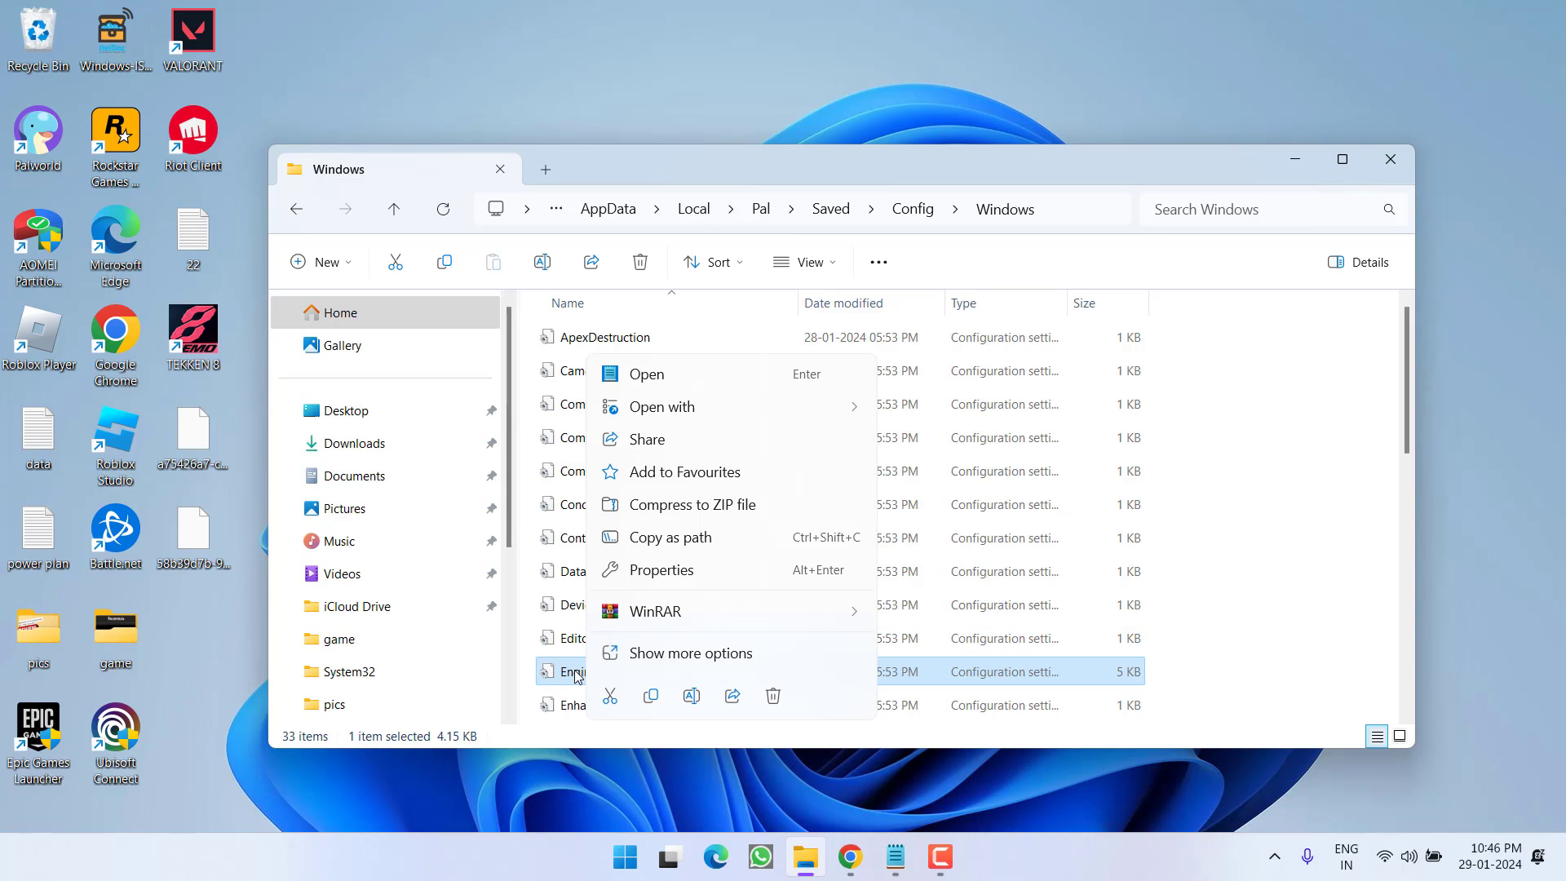
mouse_move(725, 415)
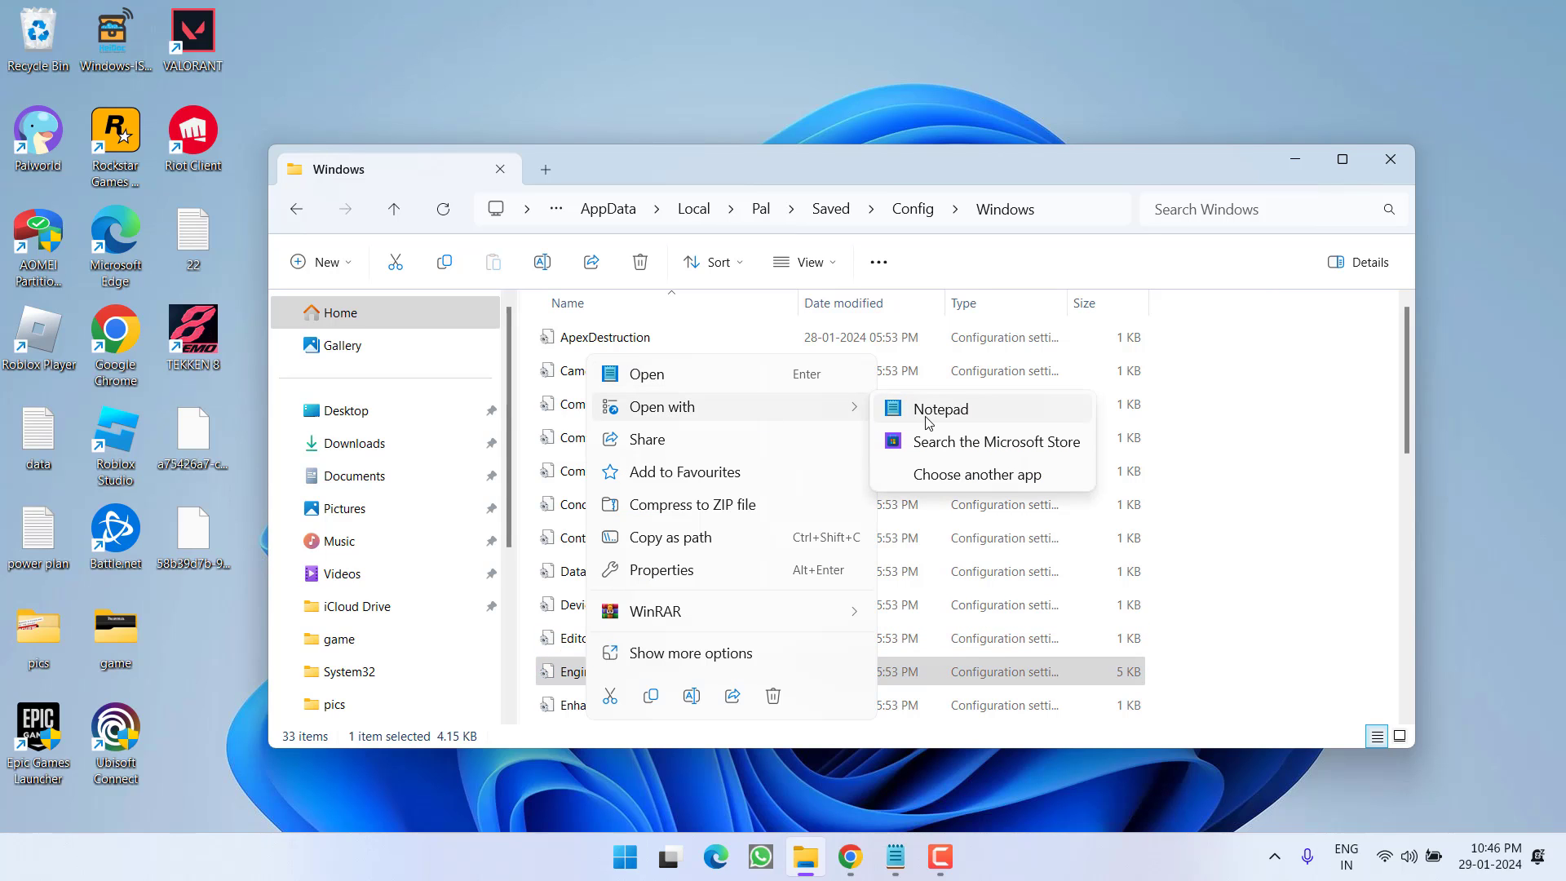
click(928, 423)
- Copy the entire [/Script/Engine.RendererSettings] block from the untitled note and paste it on a new line at the end of the Engine file
drag(1233, 325, 1226, 620)
click(493, 703)
key(Return)
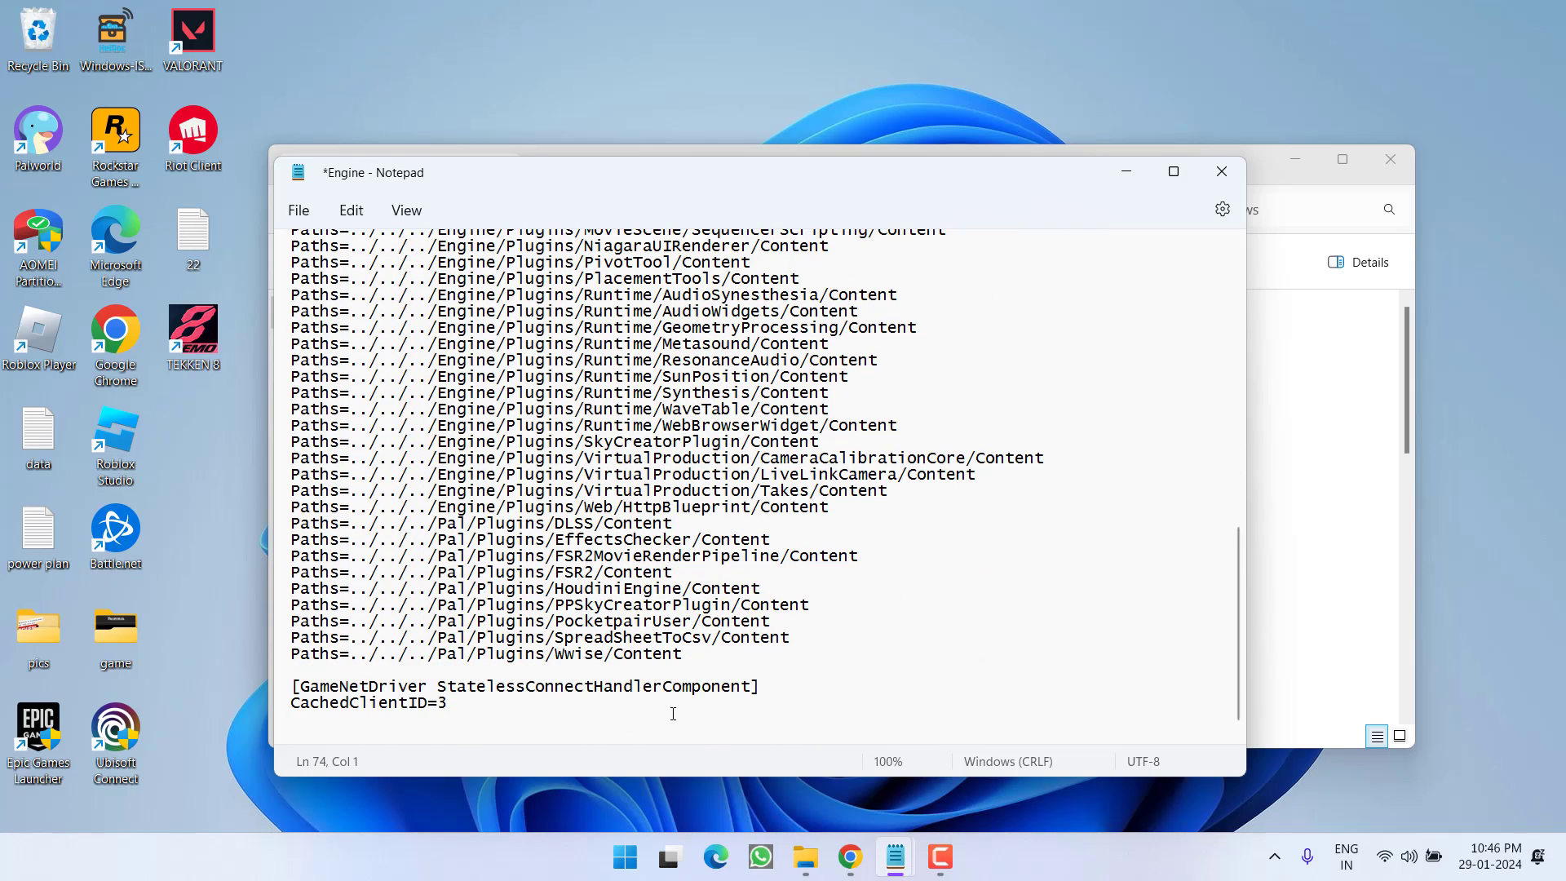
mouse_move(902, 858)
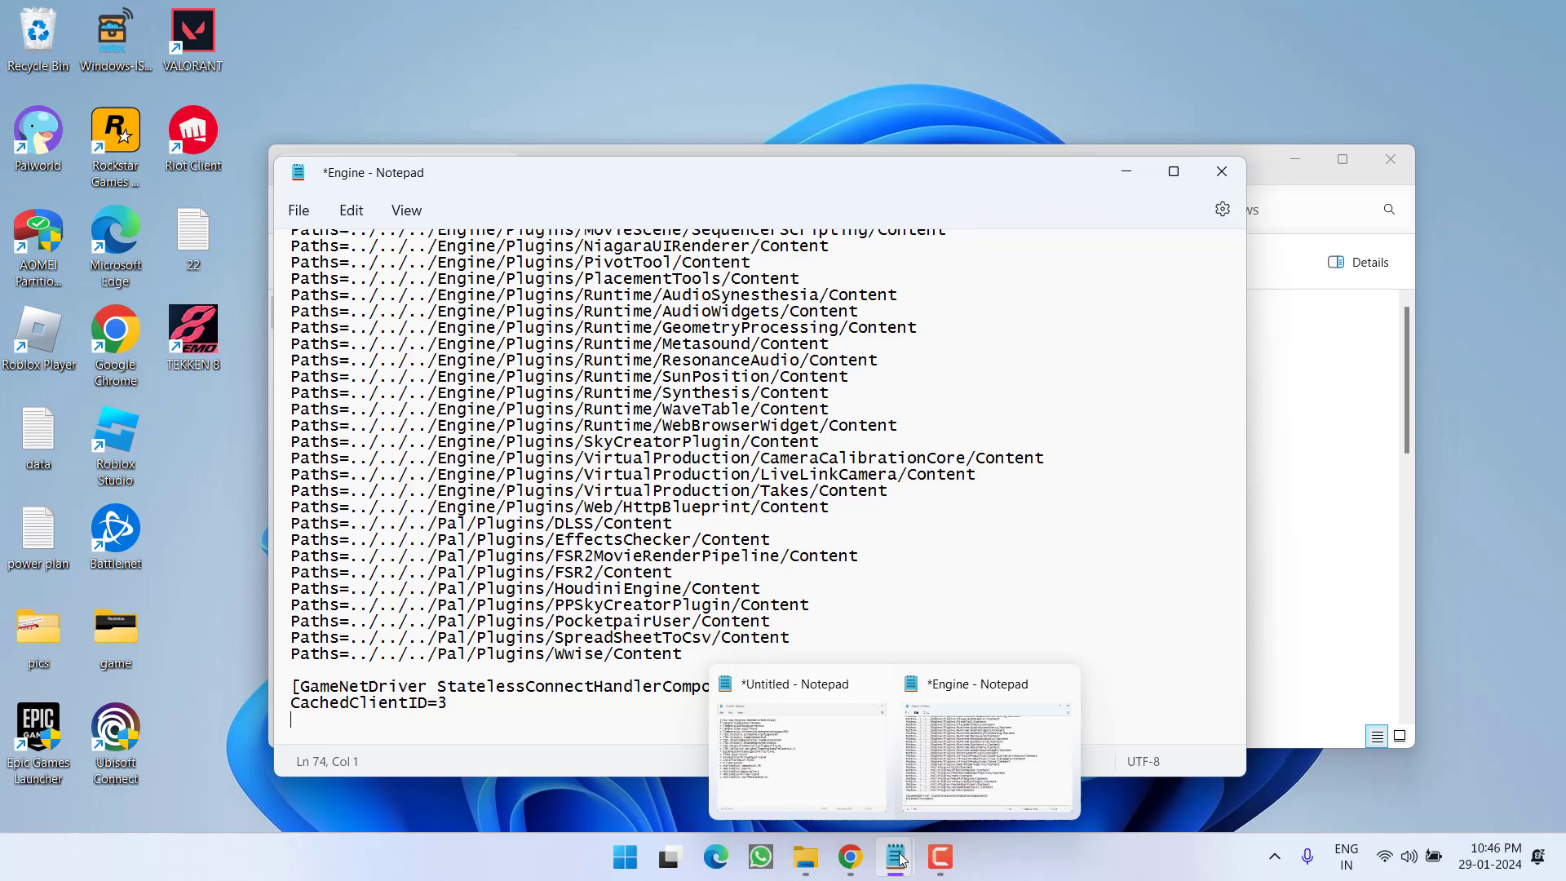
click(785, 772)
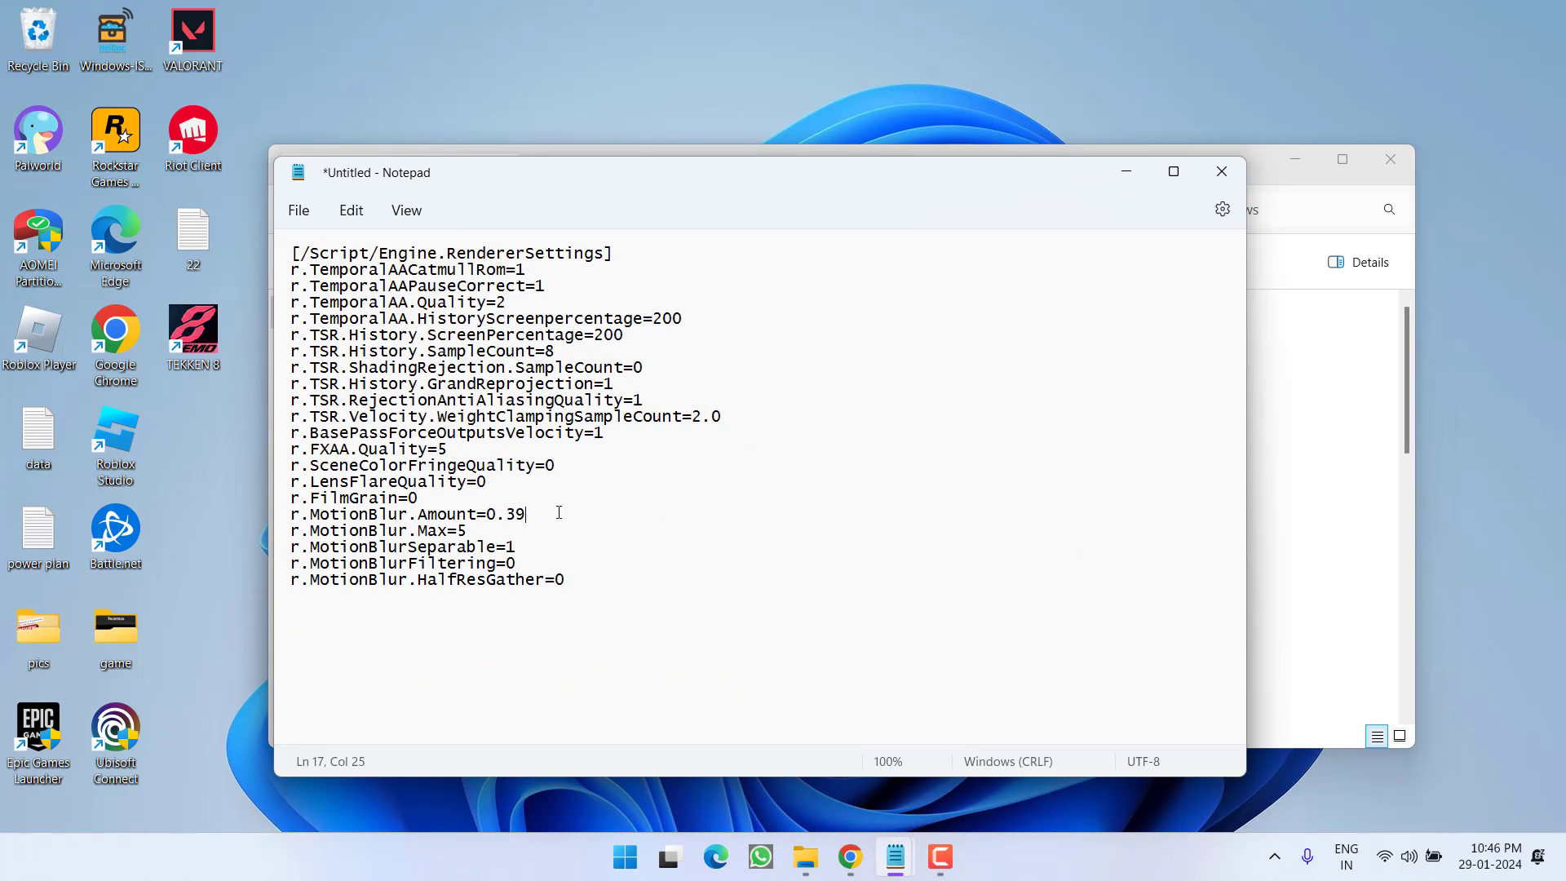
drag(585, 588, 289, 253)
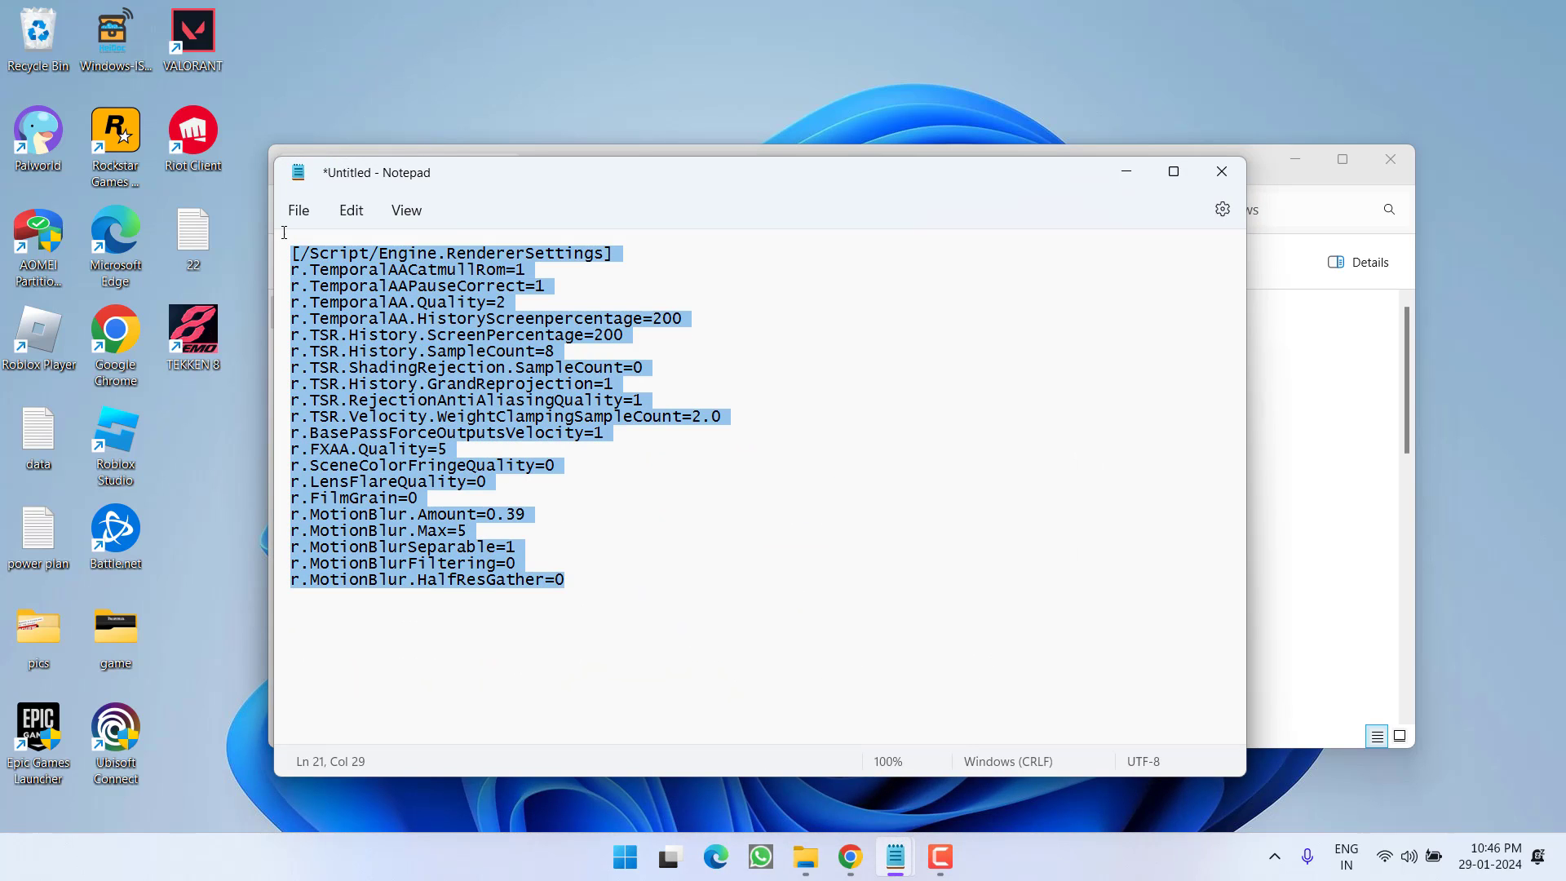
right_click(333, 287)
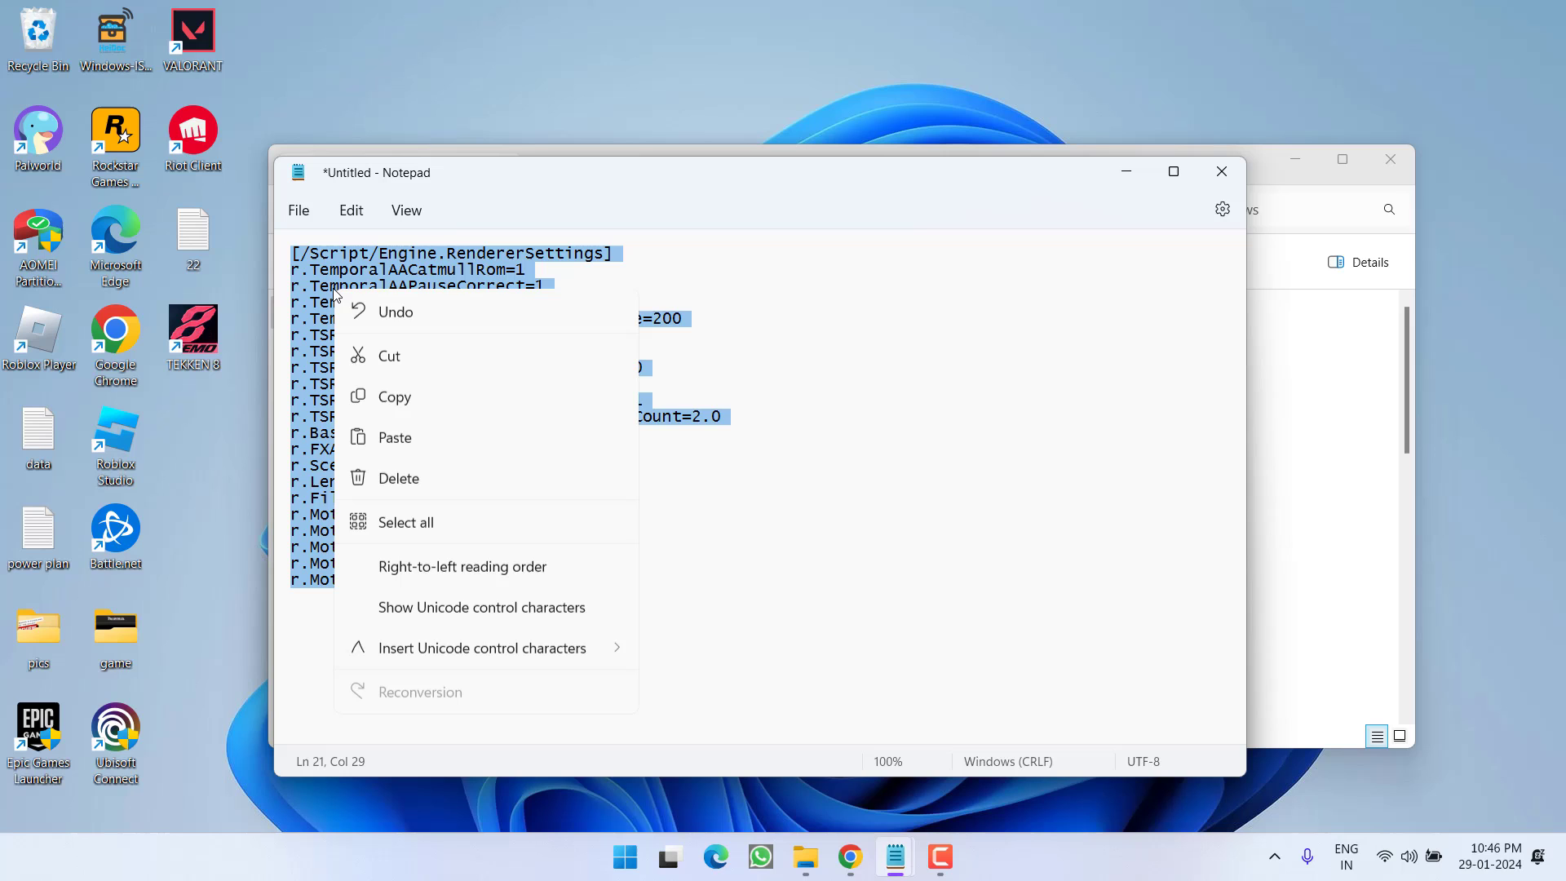
click(396, 398)
key(alt+Tab)
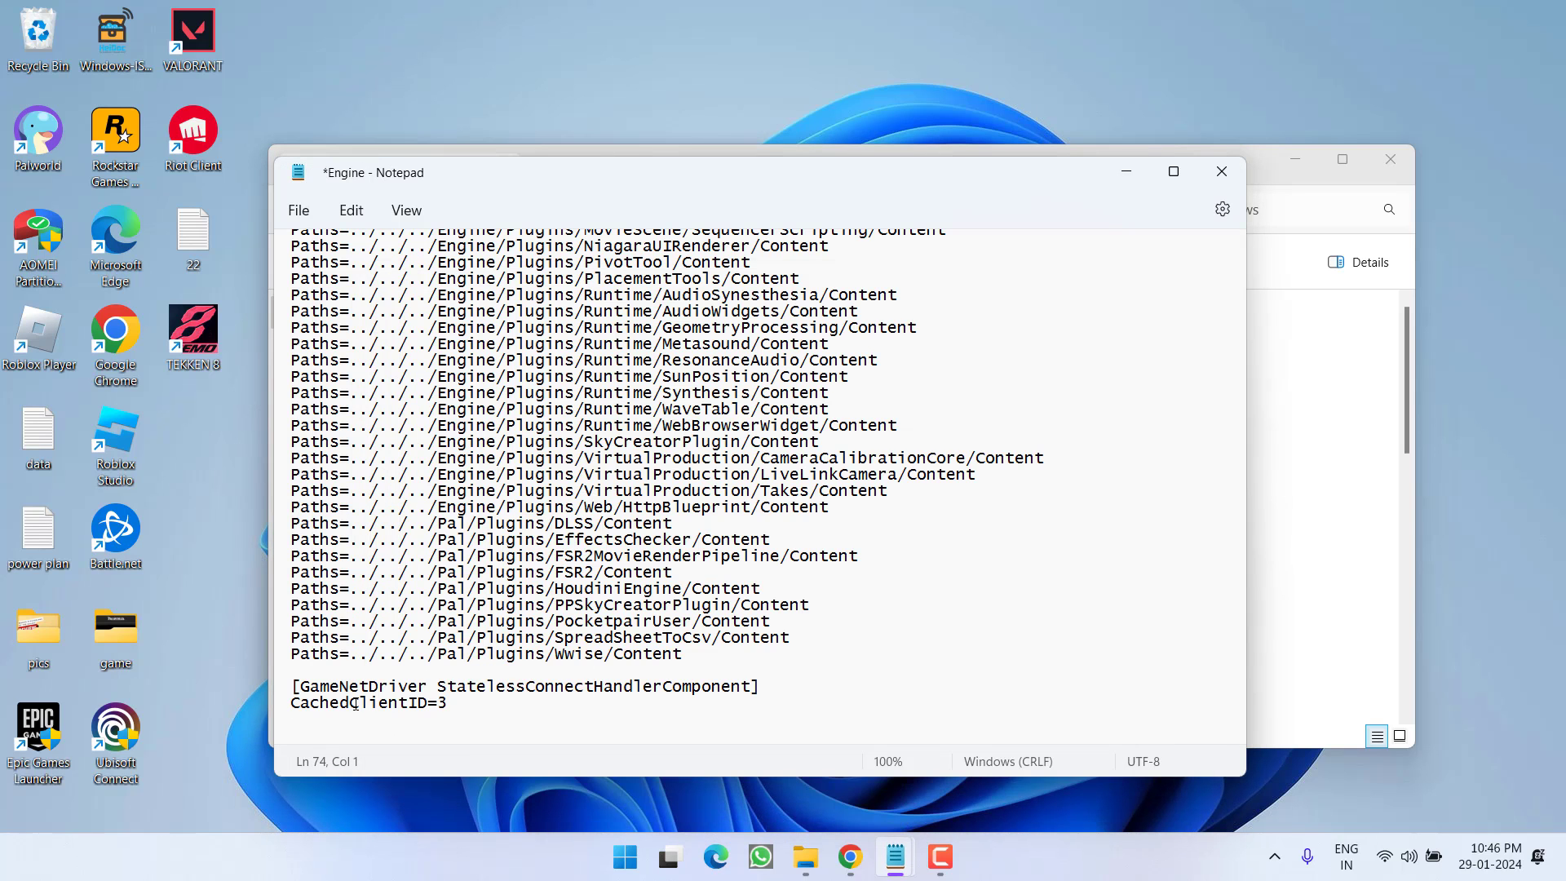
right_click(315, 725)
click(383, 447)
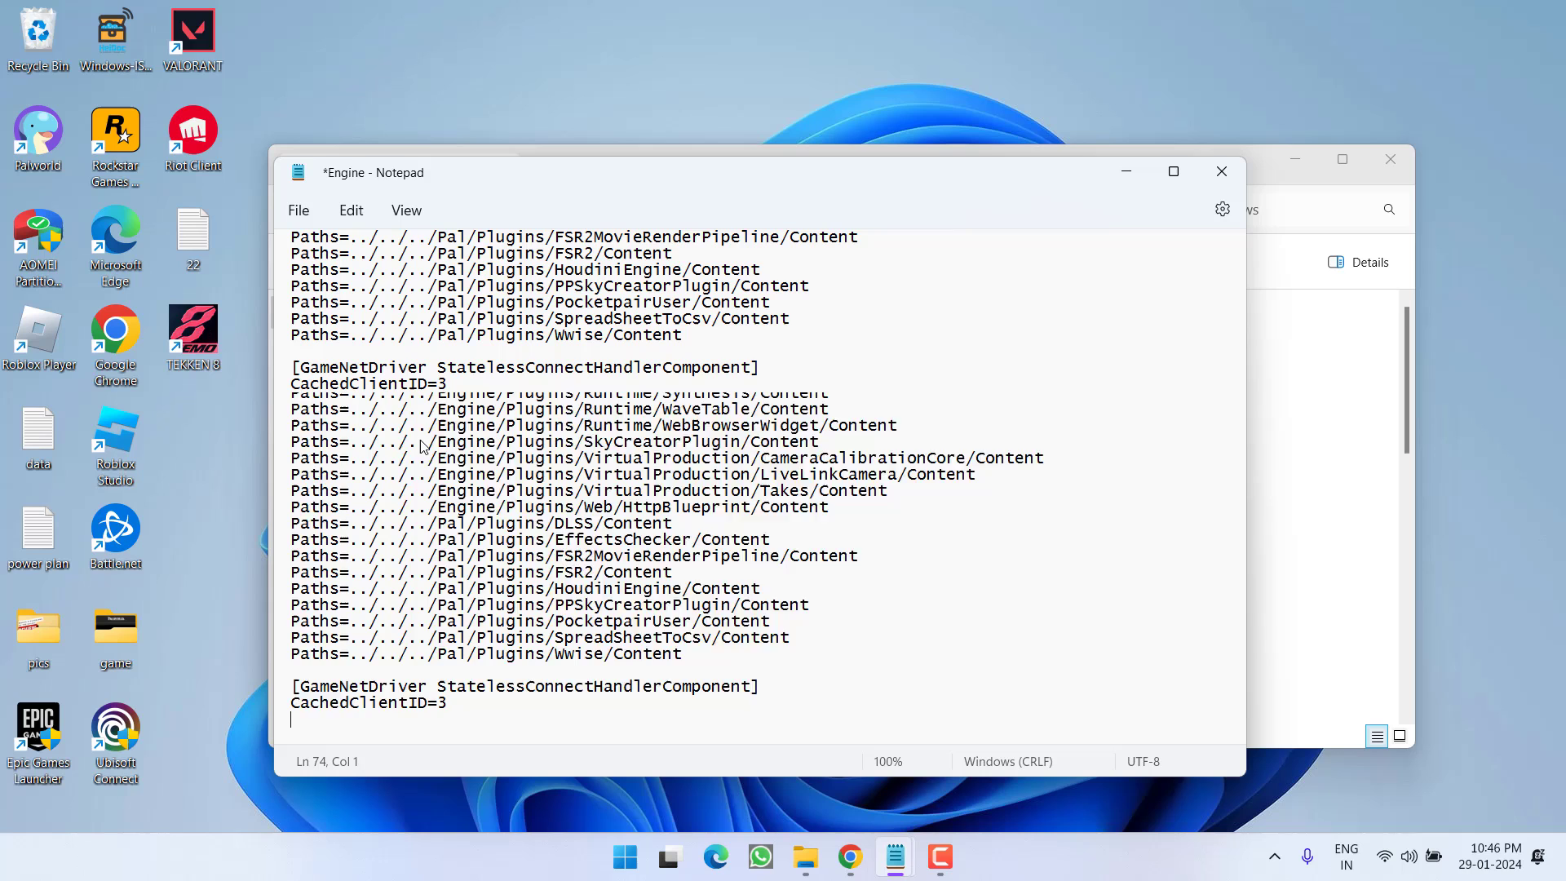
- Save the edited Engine file, then close it and the Windows config folder
click(299, 210)
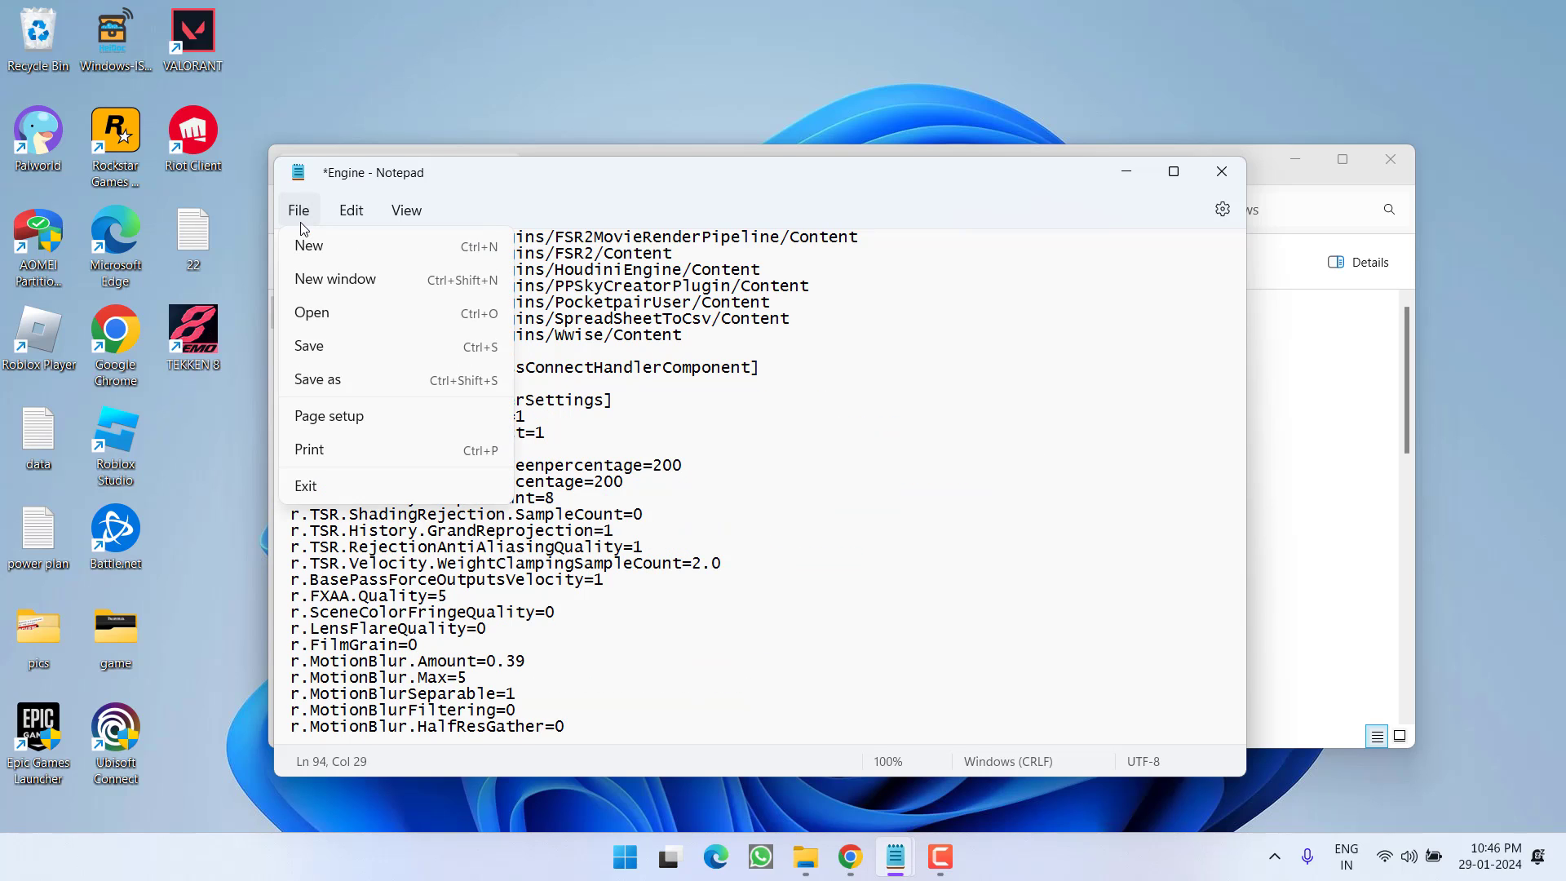
click(311, 346)
click(1221, 173)
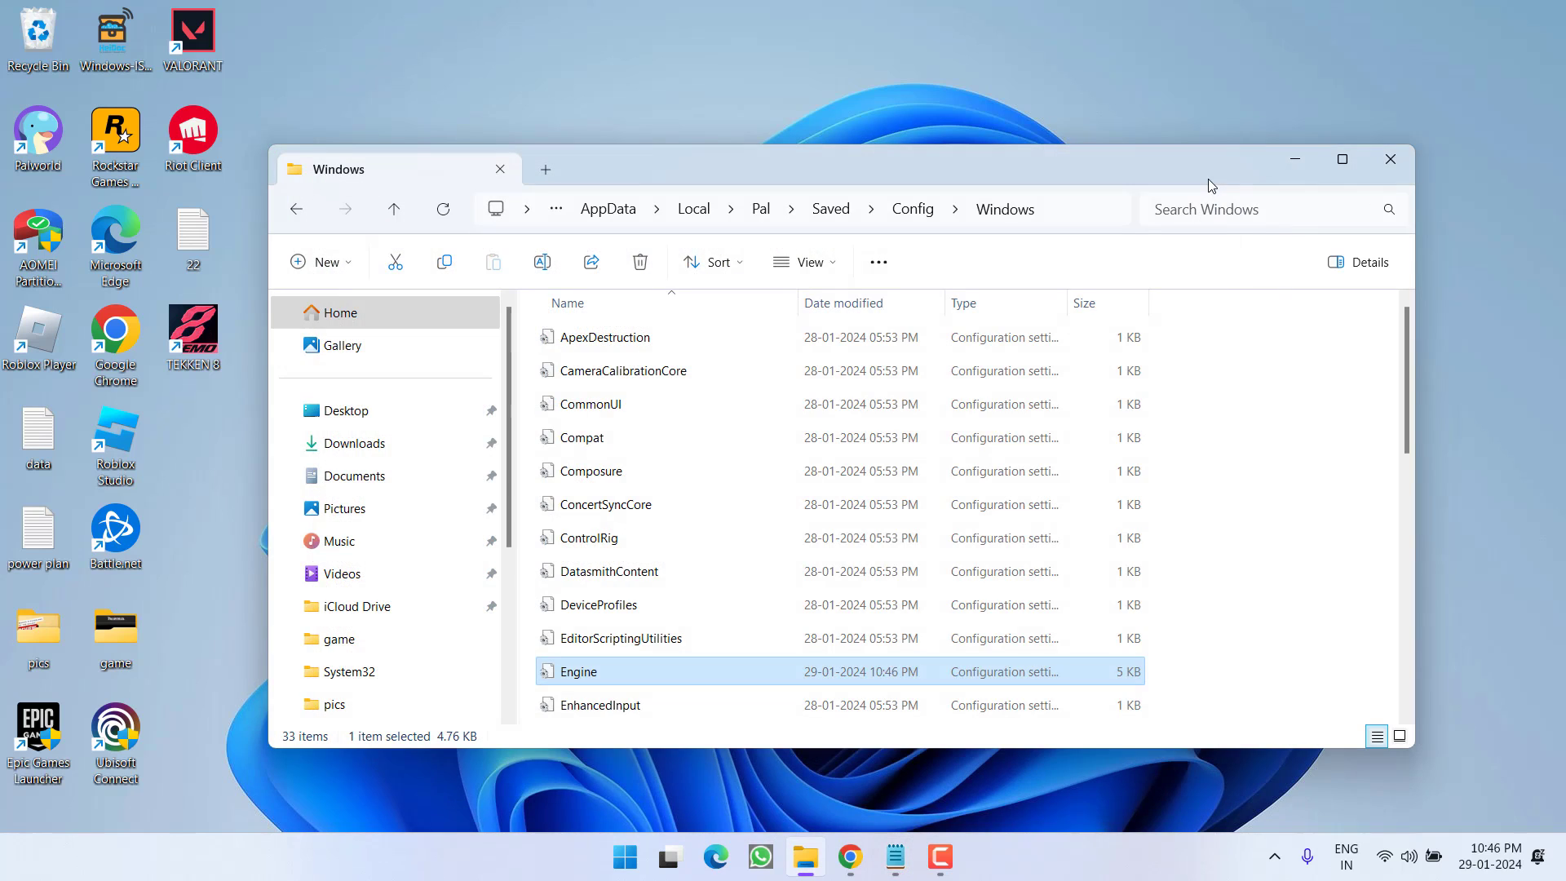
click(1395, 162)
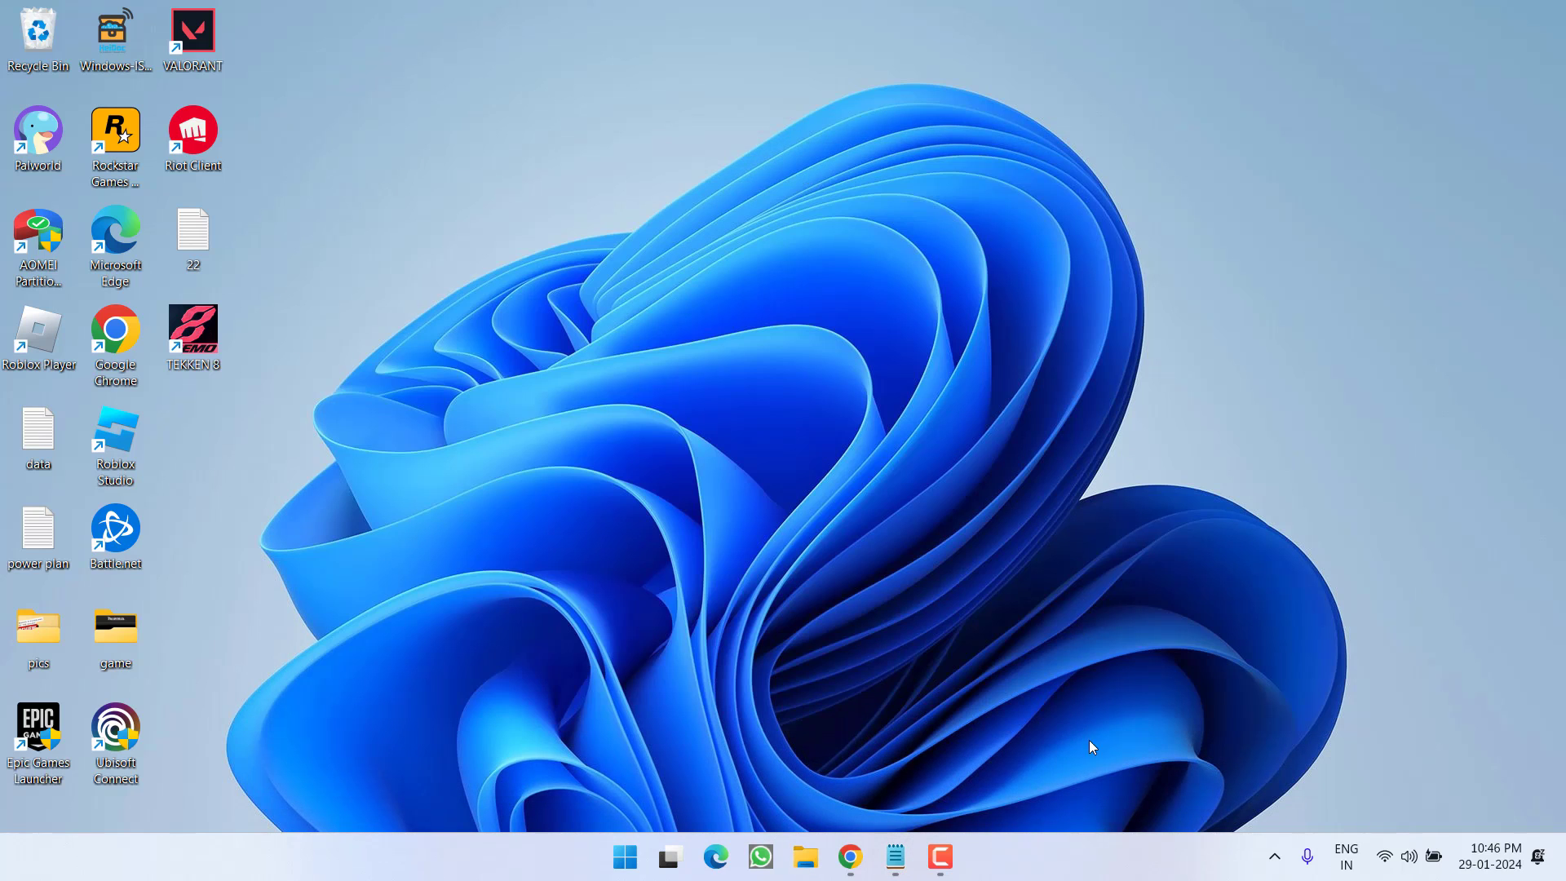